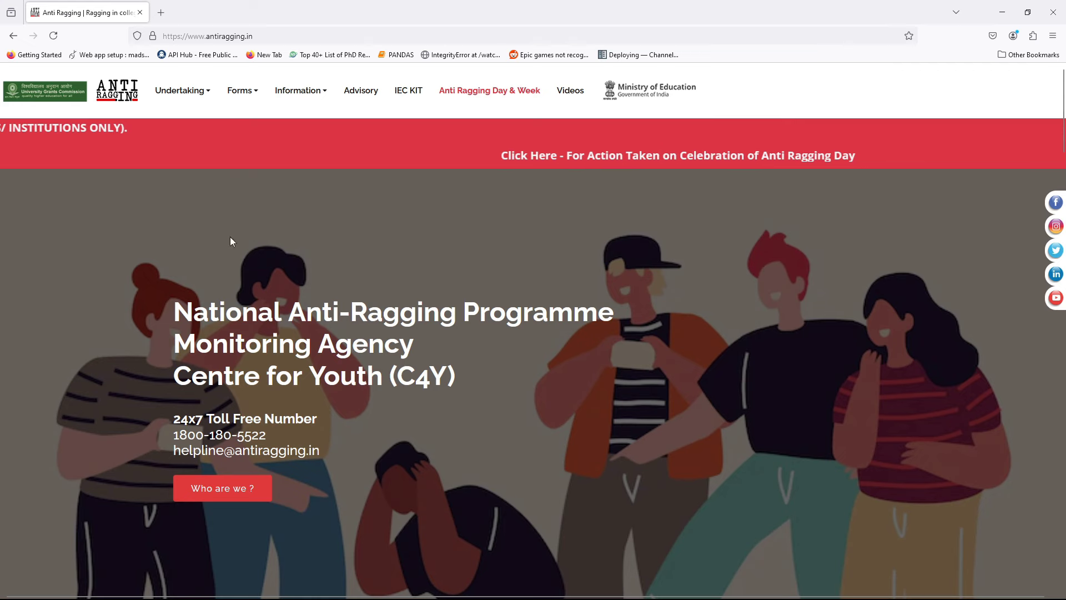
Scroll the portal home page and highlight the toll-free anti-ragging helpline number
{"action": "scroll", "coordinate": [239, 399], "scroll_direction": "down", "scroll_amount": 2}
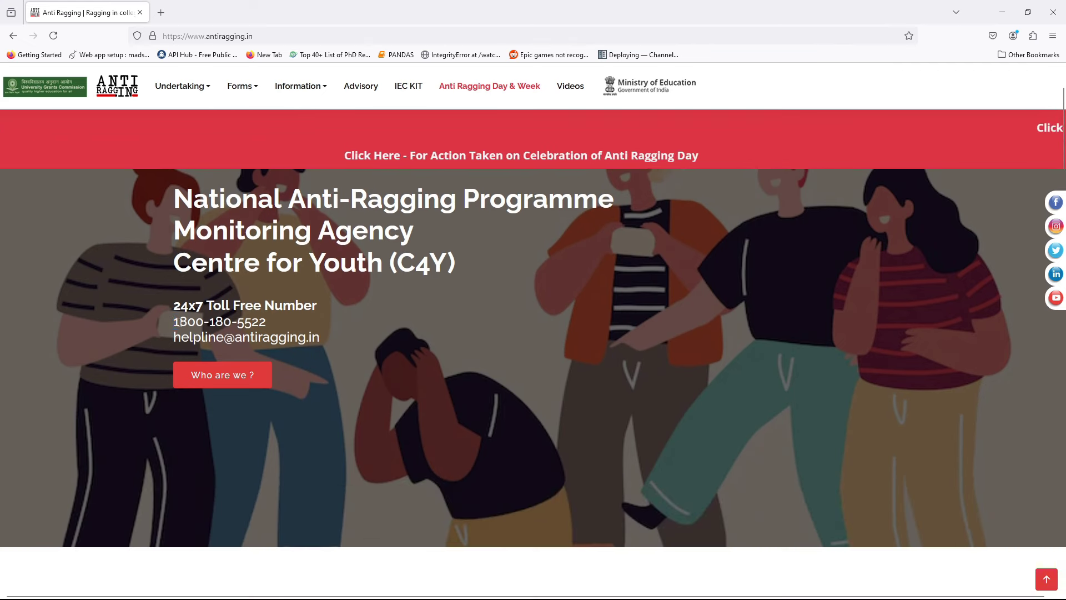
{"action": "left_click_drag", "start_coordinate": [175, 322], "coordinate": [268, 327]}
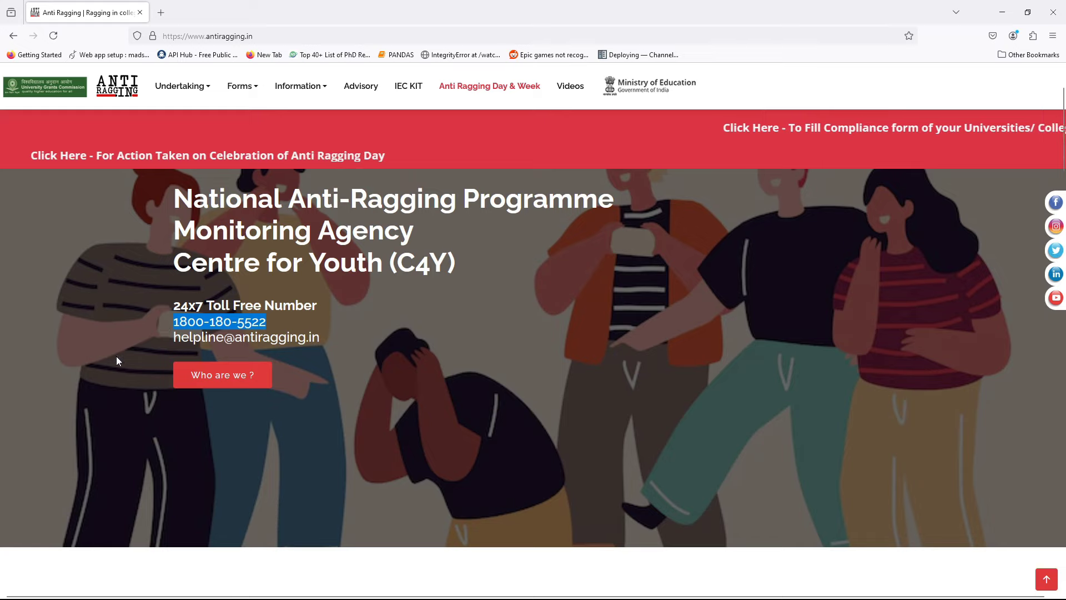
{"action": "scroll", "coordinate": [115, 355], "scroll_direction": "down", "scroll_amount": 9}
{"action": "scroll", "coordinate": [116, 361], "scroll_direction": "up", "scroll_amount": 9}
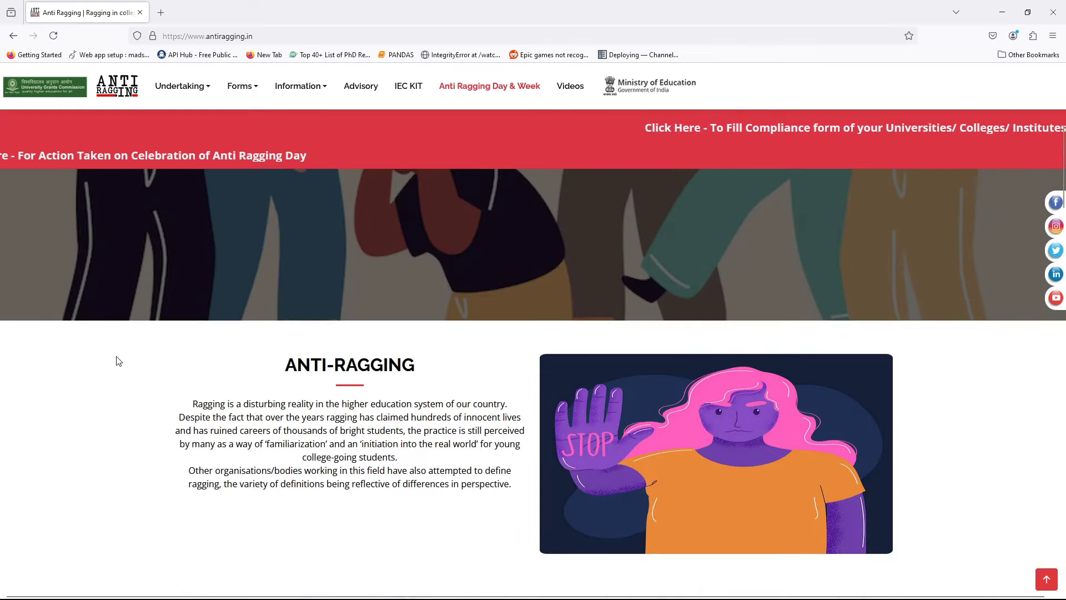
Go to Undertaking > Register and pick College as the institution type
{"action": "mouse_move", "coordinate": [190, 90]}
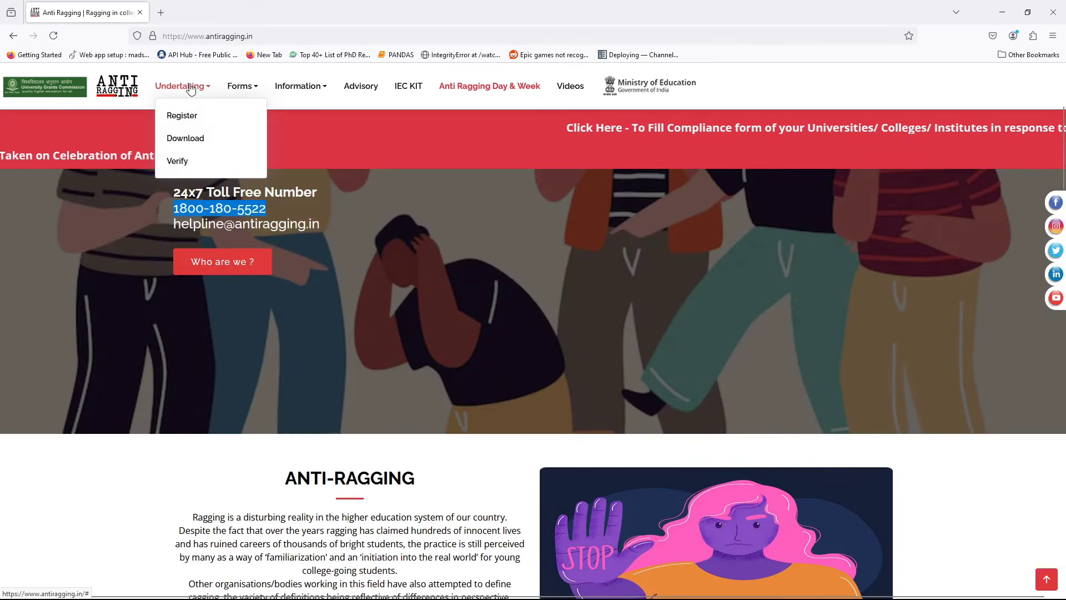
{"action": "left_click", "coordinate": [194, 116]}
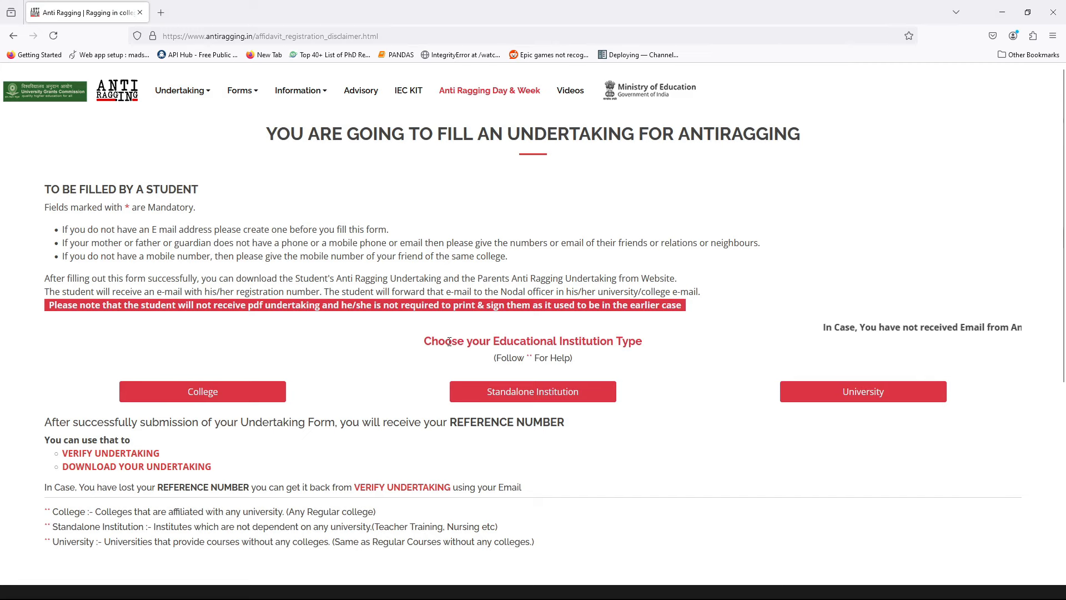
{"action": "left_click_drag", "start_coordinate": [423, 341], "coordinate": [672, 348]}
{"action": "left_click", "coordinate": [674, 349]}
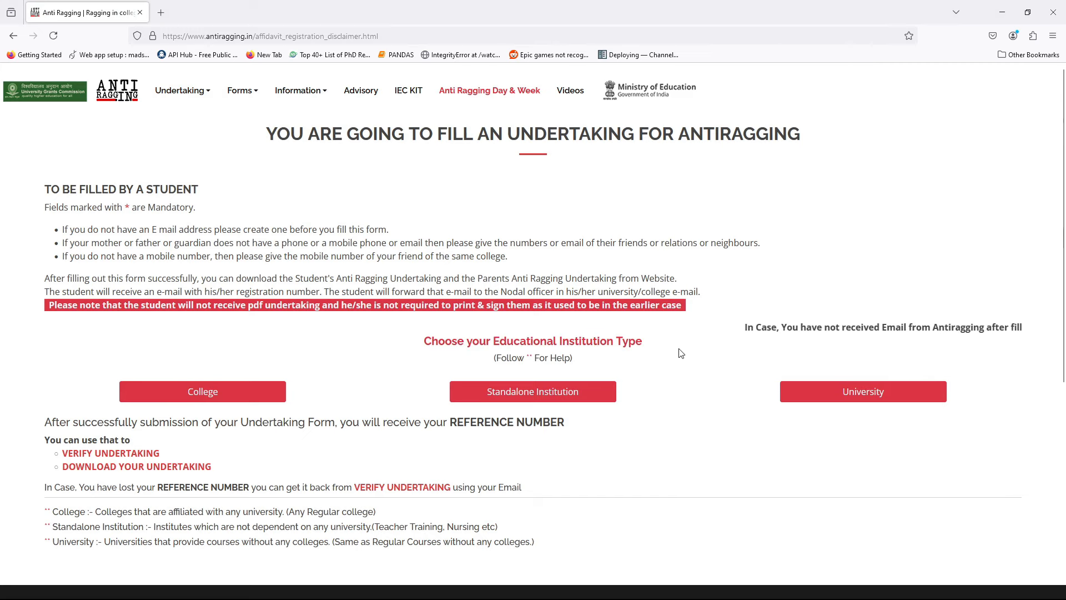
{"action": "scroll", "coordinate": [372, 377], "scroll_direction": "down", "scroll_amount": 1}
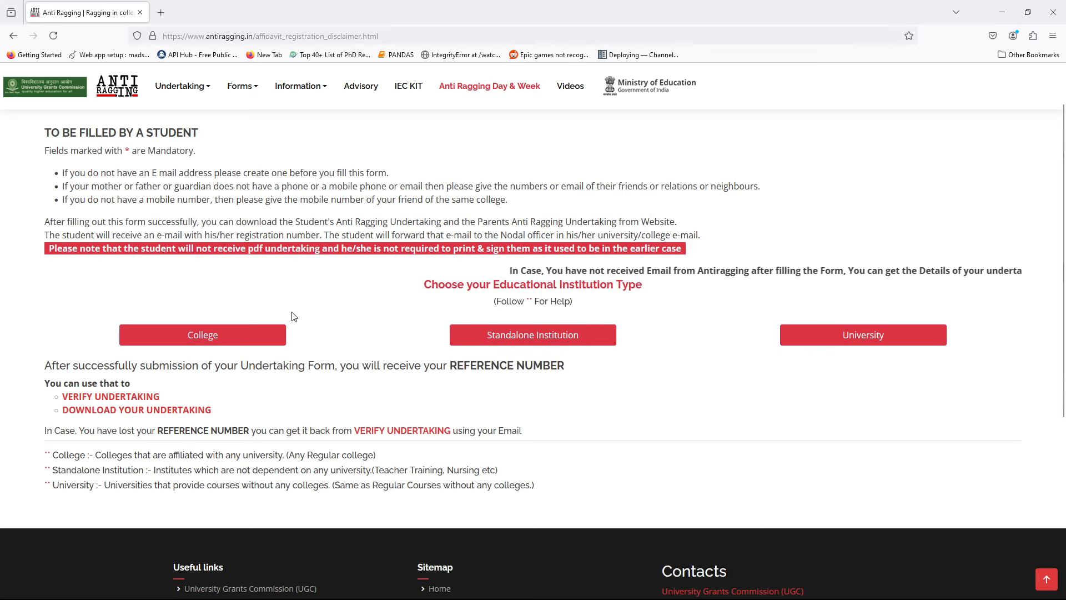
{"action": "left_click", "coordinate": [248, 334]}
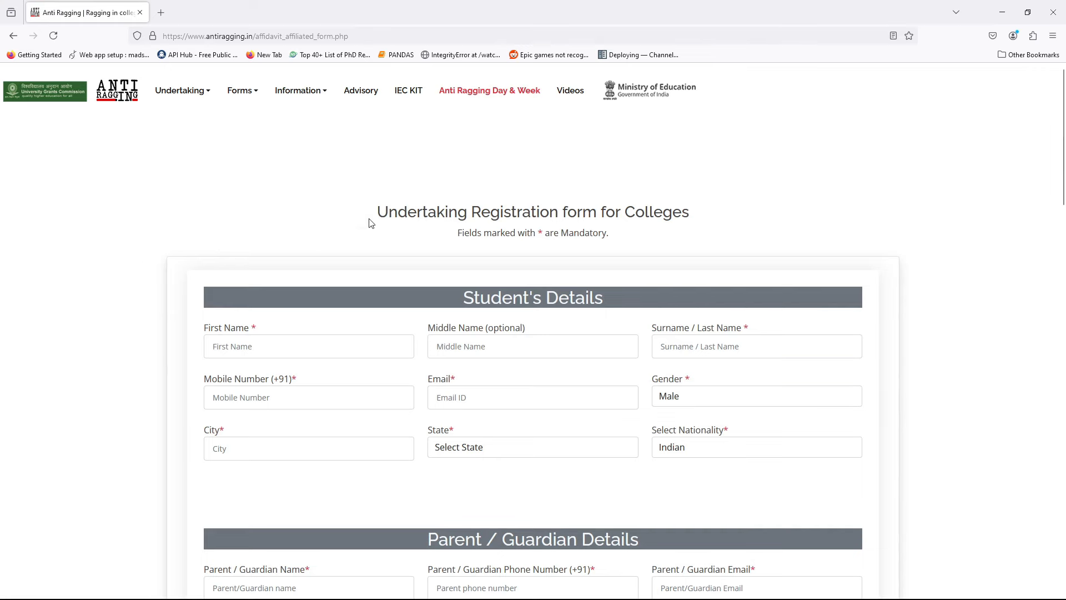
{"action": "left_click_drag", "start_coordinate": [378, 212], "coordinate": [712, 219]}
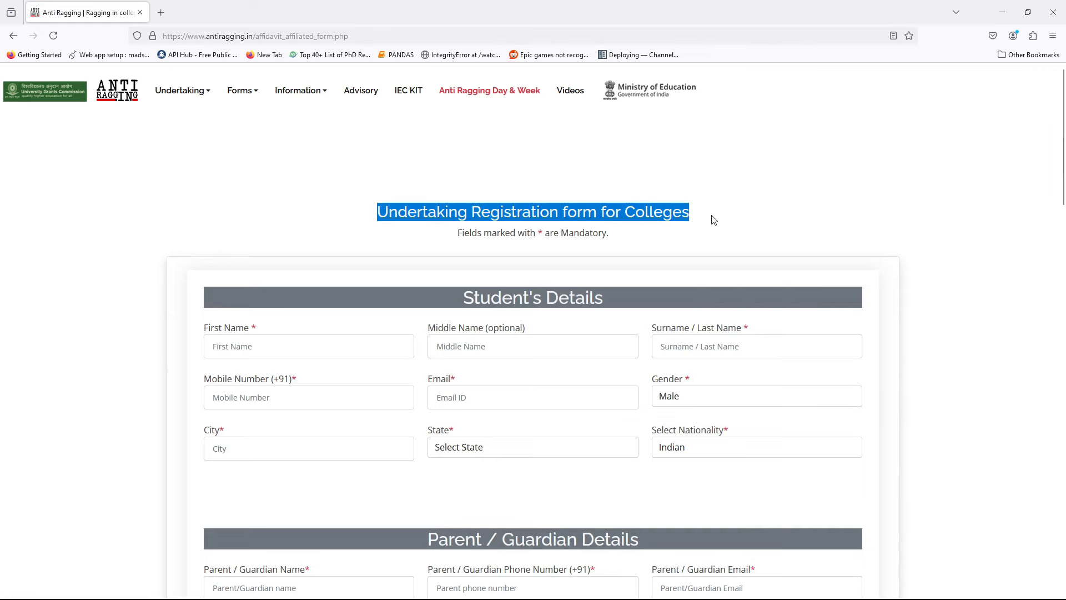
{"action": "left_click", "coordinate": [715, 220]}
{"action": "scroll", "coordinate": [295, 281], "scroll_direction": "down", "scroll_amount": 2}
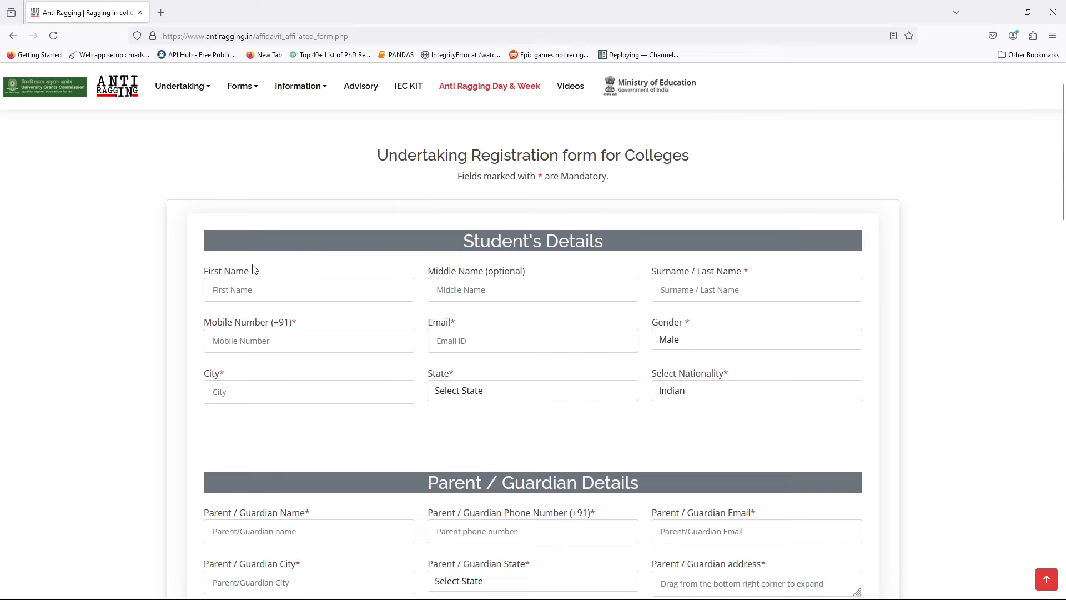
{"action": "left_click_drag", "start_coordinate": [257, 276], "coordinate": [255, 275]}
{"action": "left_click", "coordinate": [336, 267]}
{"action": "left_click_drag", "start_coordinate": [464, 244], "coordinate": [626, 260]}
{"action": "left_click", "coordinate": [685, 264]}
{"action": "scroll", "coordinate": [894, 402], "scroll_direction": "down", "scroll_amount": 7}
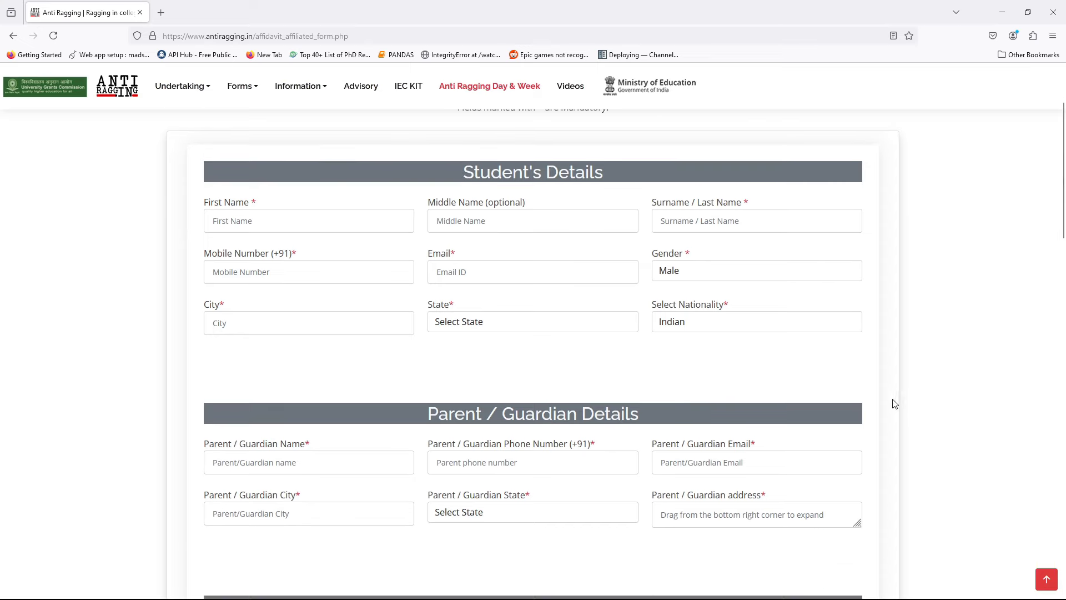
{"action": "scroll", "coordinate": [634, 282], "scroll_direction": "down", "scroll_amount": 6}
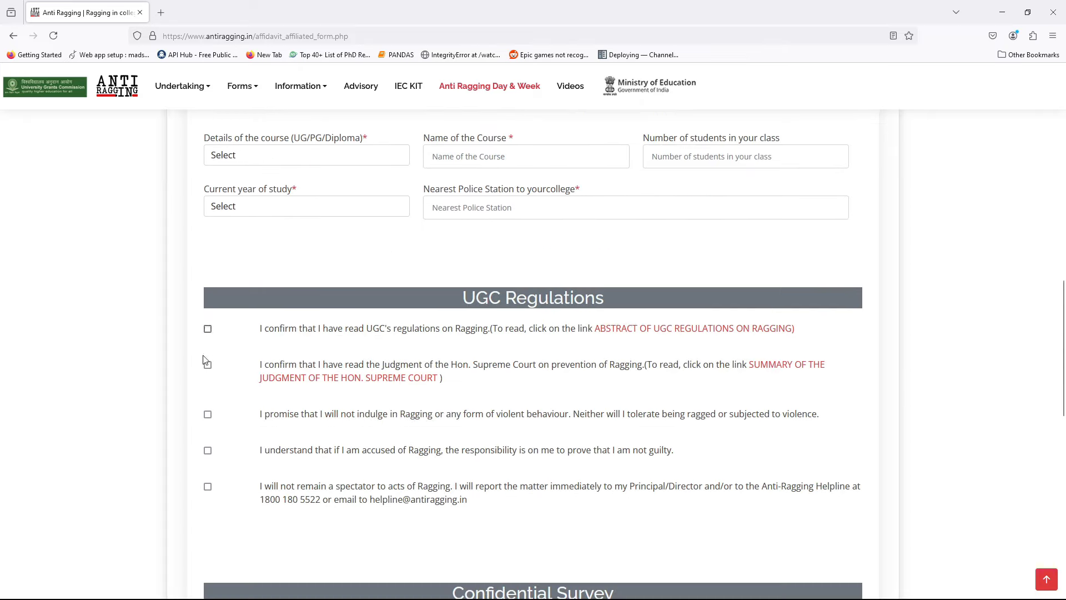
{"action": "scroll", "coordinate": [203, 449], "scroll_direction": "down", "scroll_amount": 5}
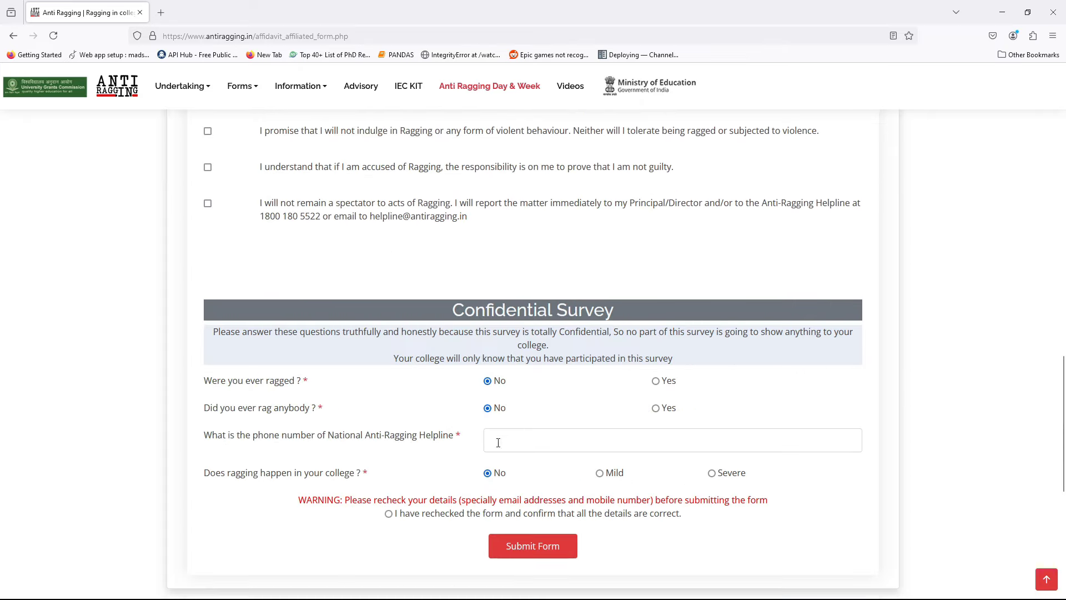
{"action": "scroll", "coordinate": [494, 444], "scroll_direction": "down", "scroll_amount": 1}
{"action": "scroll", "coordinate": [187, 310], "scroll_direction": "up", "scroll_amount": 15}
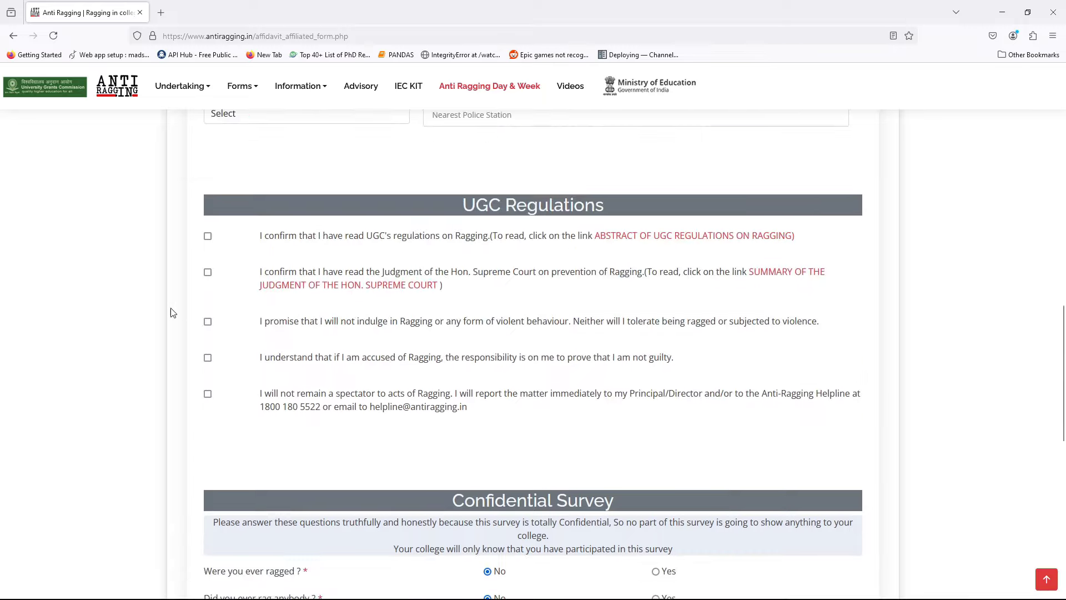
{"action": "scroll", "coordinate": [136, 398], "scroll_direction": "up", "scroll_amount": 3}
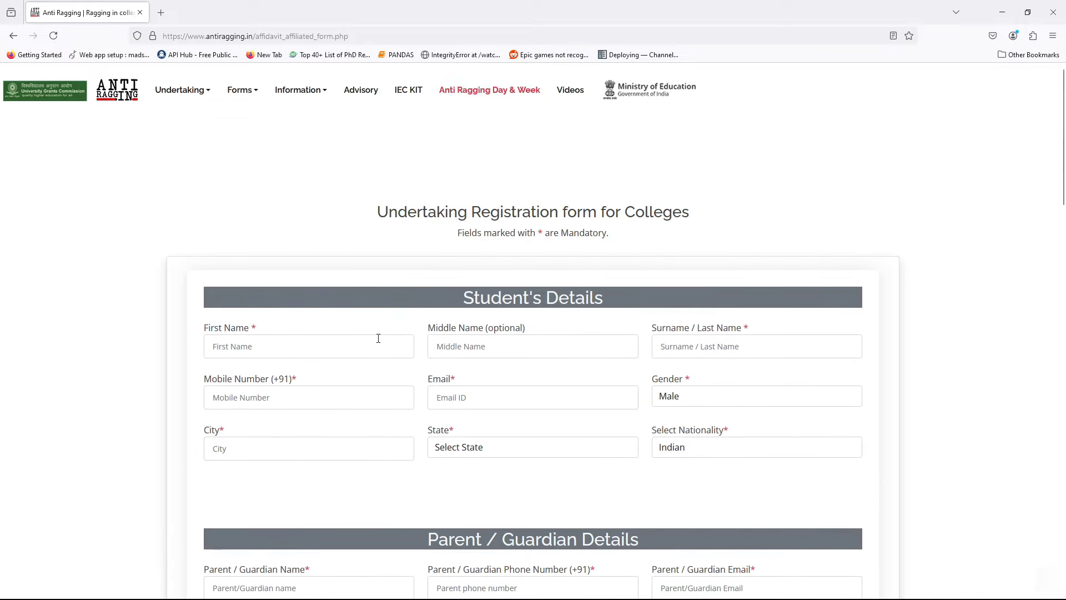
Enter the student's first name, surname, mobile number and e-mail address, skipping the middle name
{"action": "left_click", "coordinate": [278, 345]}
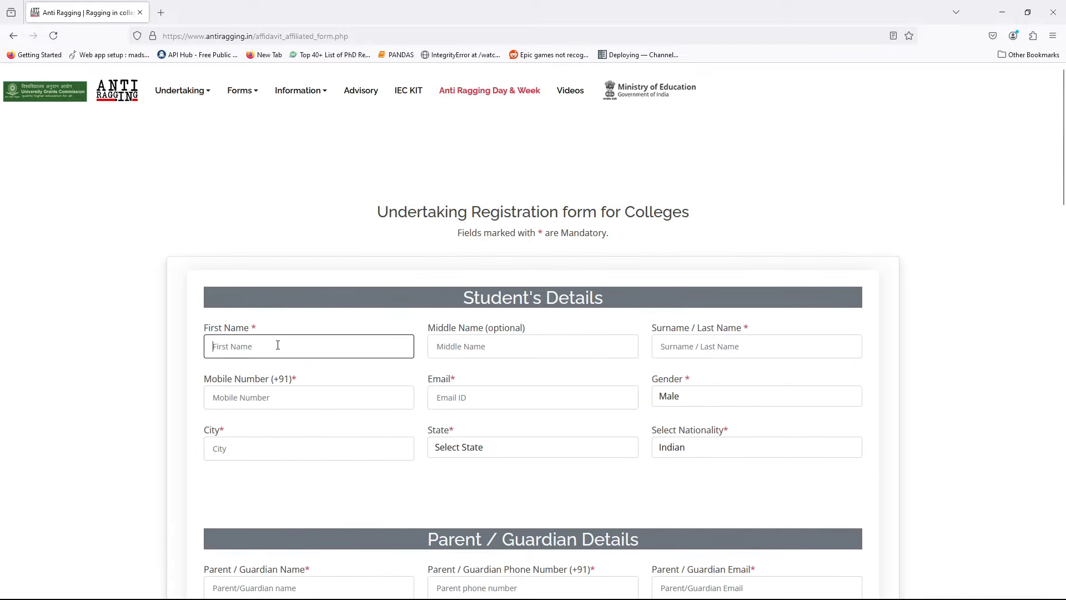
{"action": "type", "text": "jshsjdhjh"}
{"action": "left_click", "coordinate": [438, 346]}
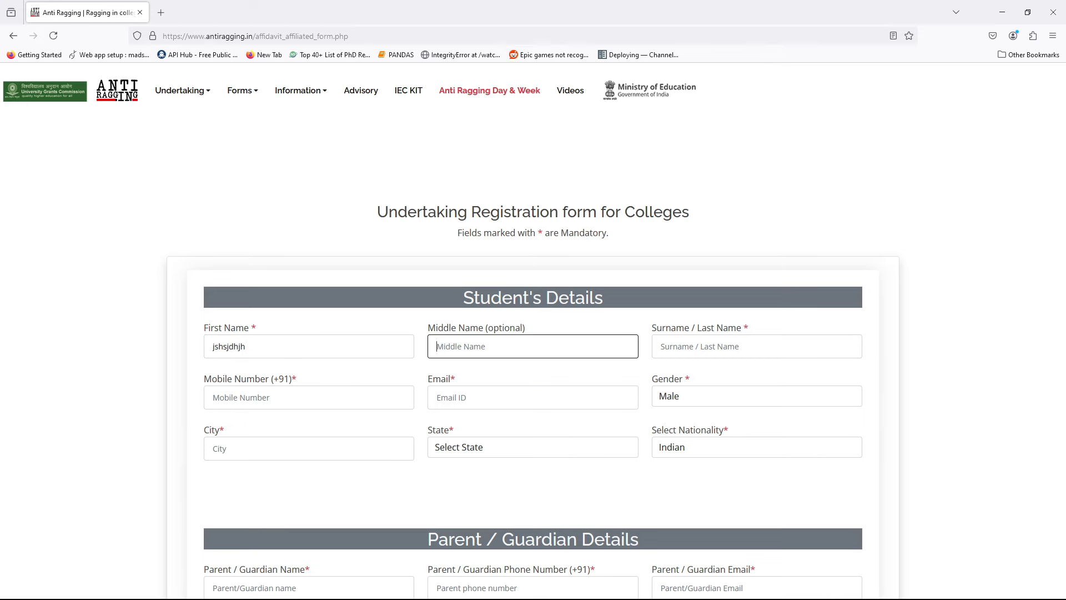
{"action": "left_click", "coordinate": [661, 346]}
{"action": "type", "text": "jsdhfjhdsj"}
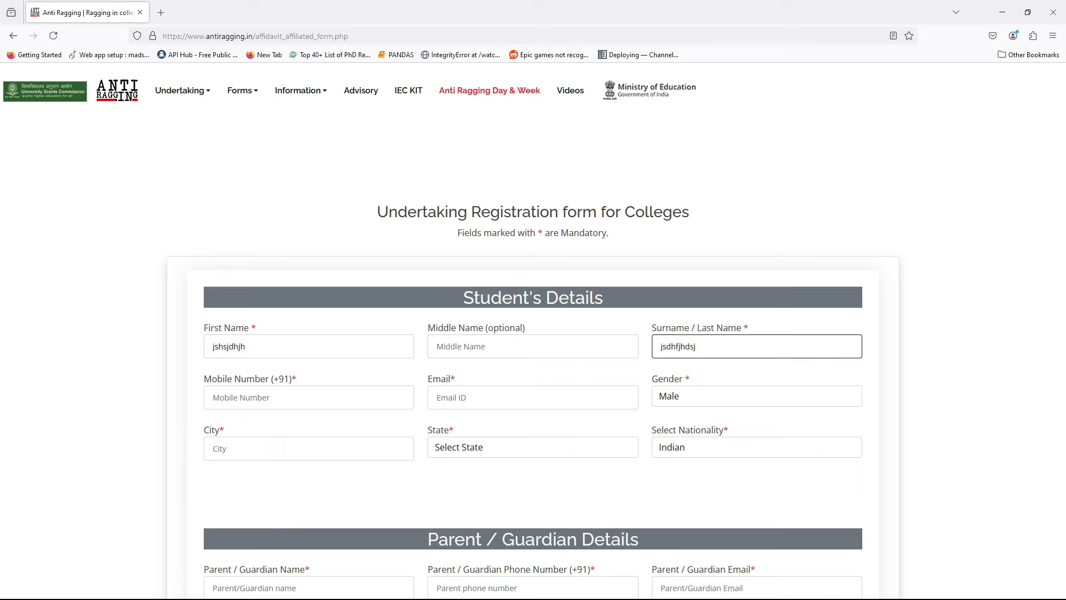
{"action": "left_click", "coordinate": [217, 397]}
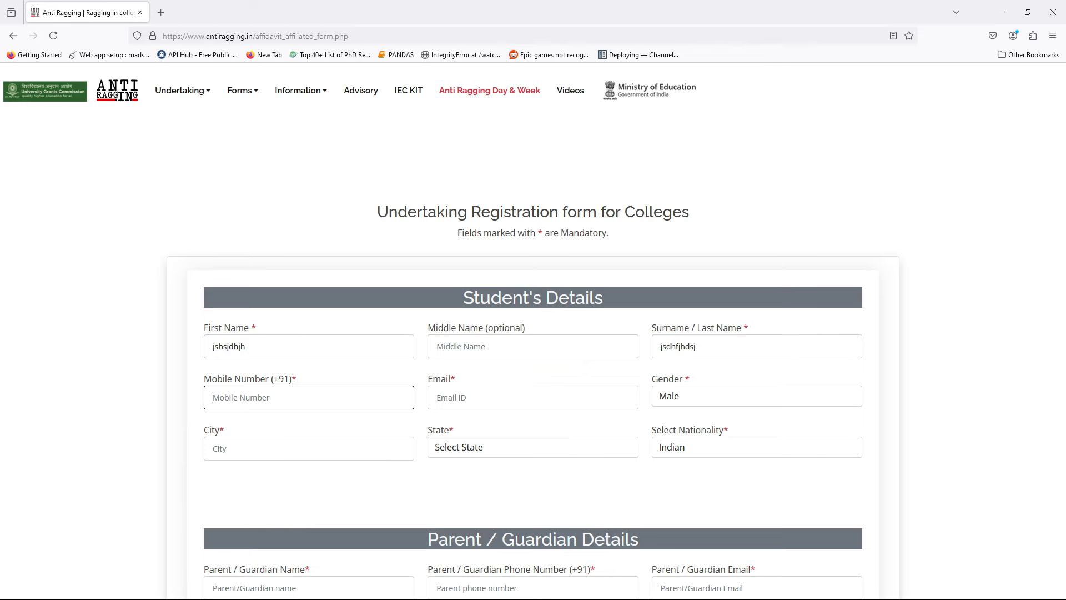
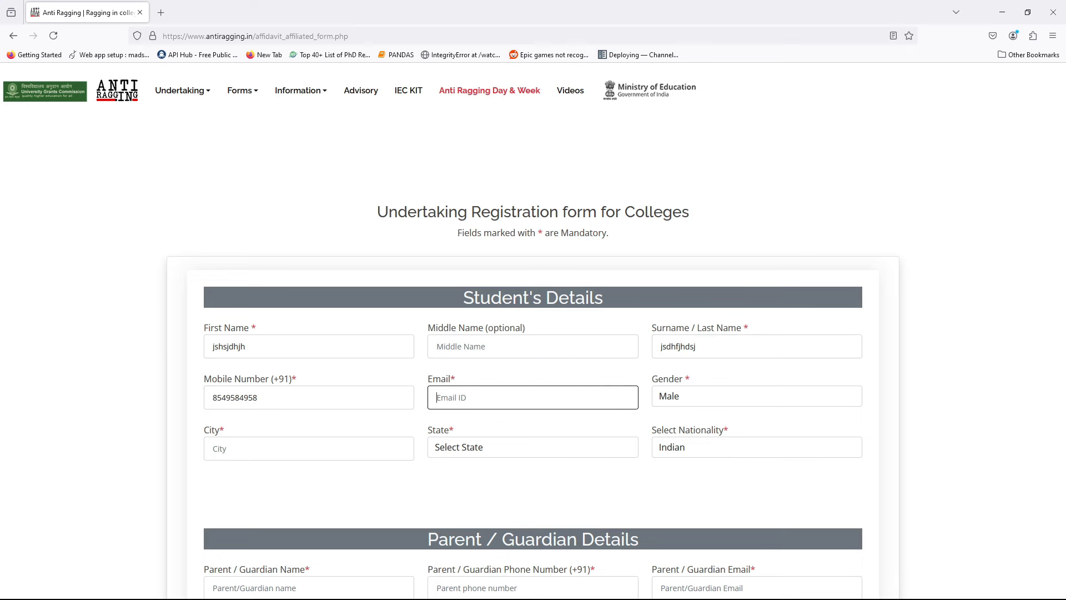
Keep Male as the gender and leave the city and state fields unfilled
{"action": "left_click", "coordinate": [728, 398]}
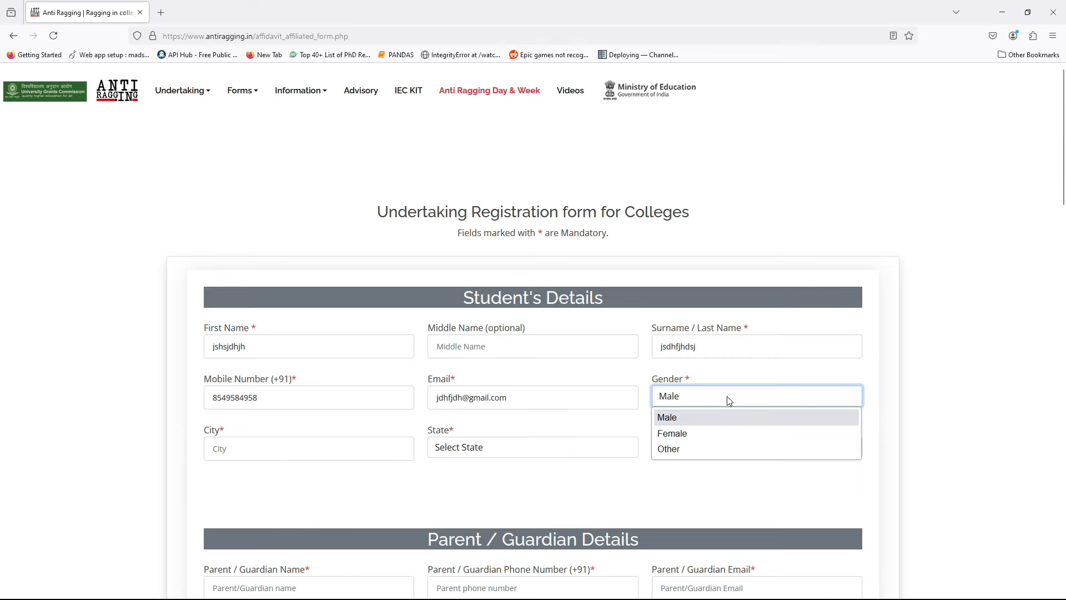
{"action": "left_click", "coordinate": [728, 398]}
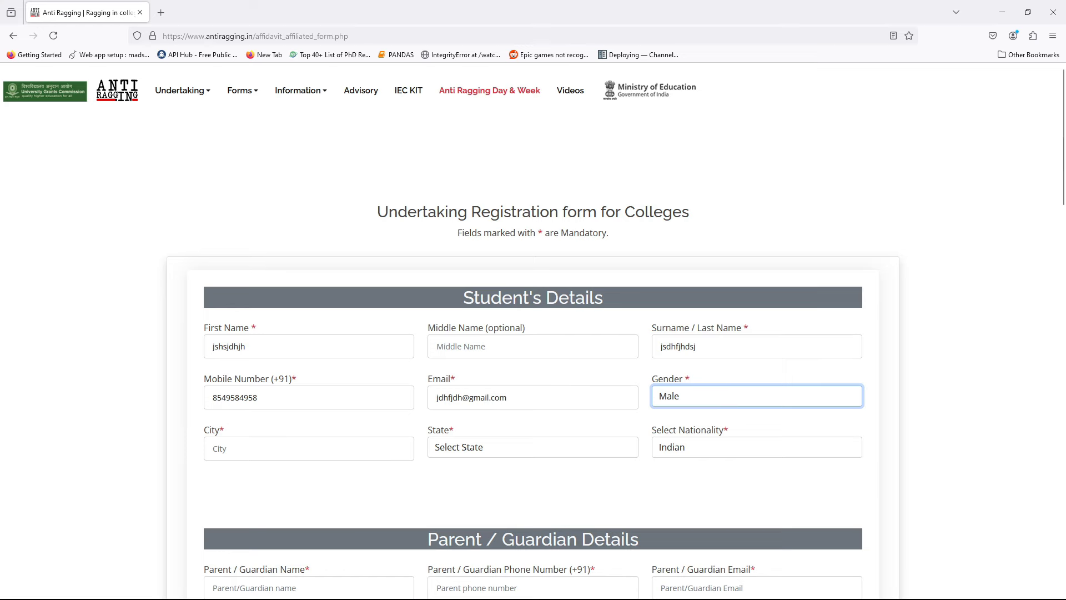
{"action": "left_click", "coordinate": [102, 362]}
{"action": "left_click", "coordinate": [273, 449]}
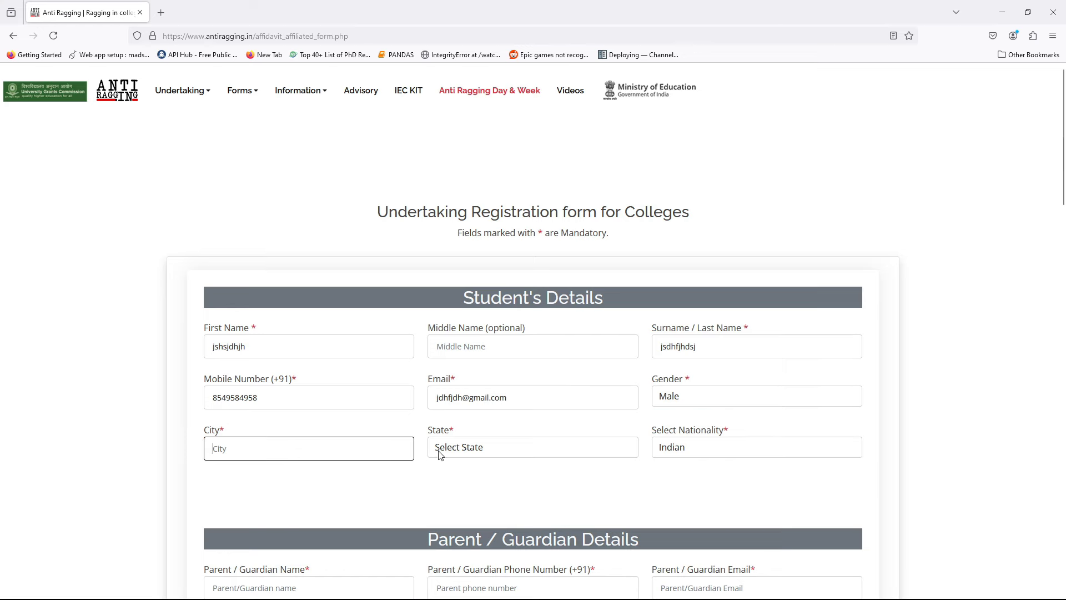
{"action": "left_click", "coordinate": [492, 450]}
{"action": "left_click", "coordinate": [747, 476]}
{"action": "left_click", "coordinate": [747, 473]}
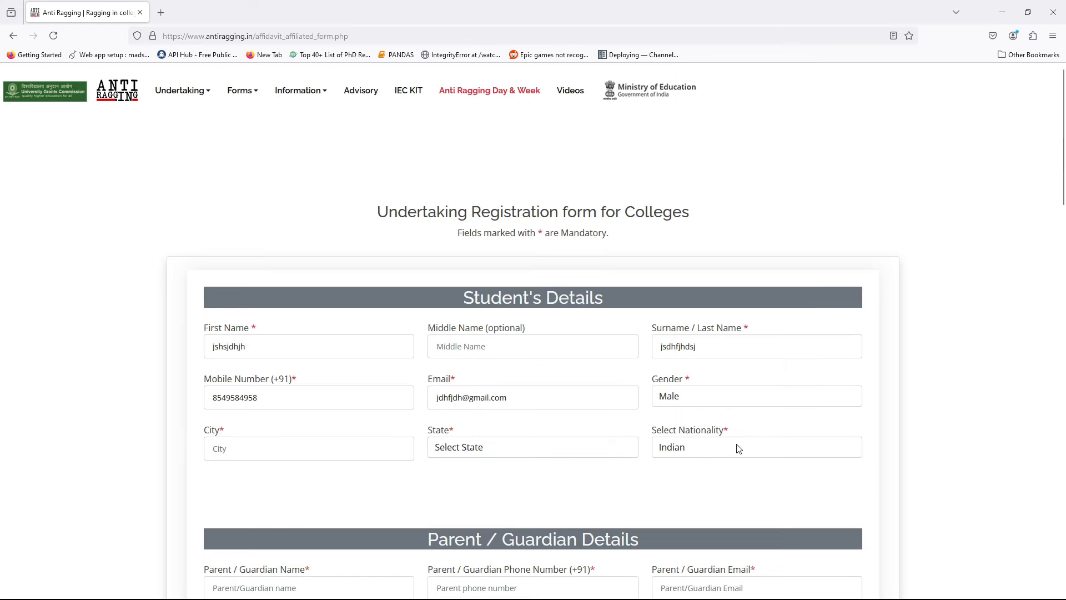
Scroll to Parent / Guardian Details and step through its fields, leaving them blank
{"action": "scroll", "coordinate": [935, 455], "scroll_direction": "down", "scroll_amount": 2}
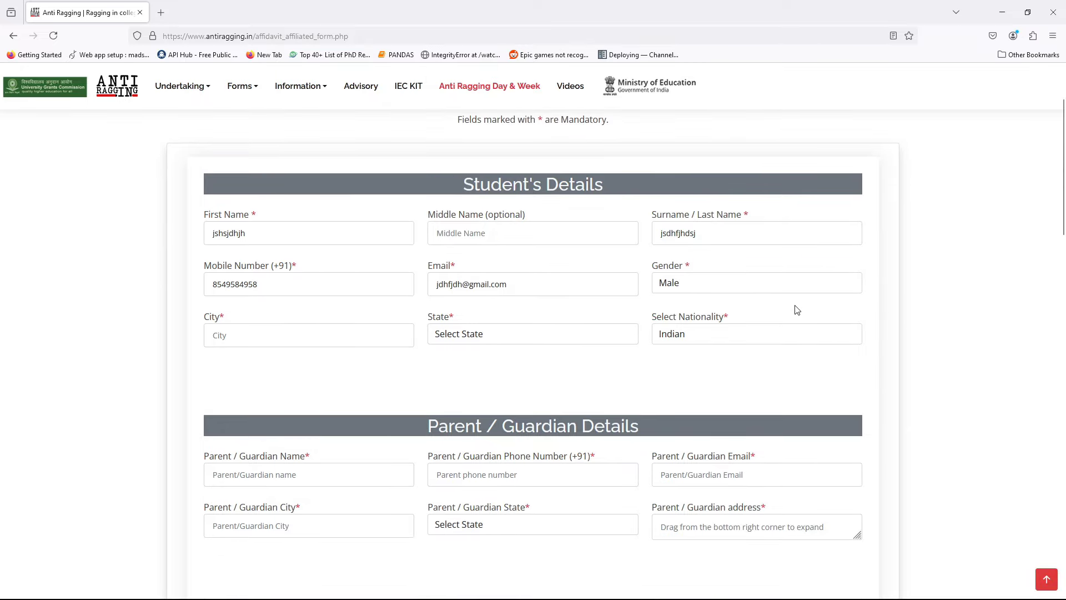
{"action": "scroll", "coordinate": [947, 315], "scroll_direction": "down", "scroll_amount": 2}
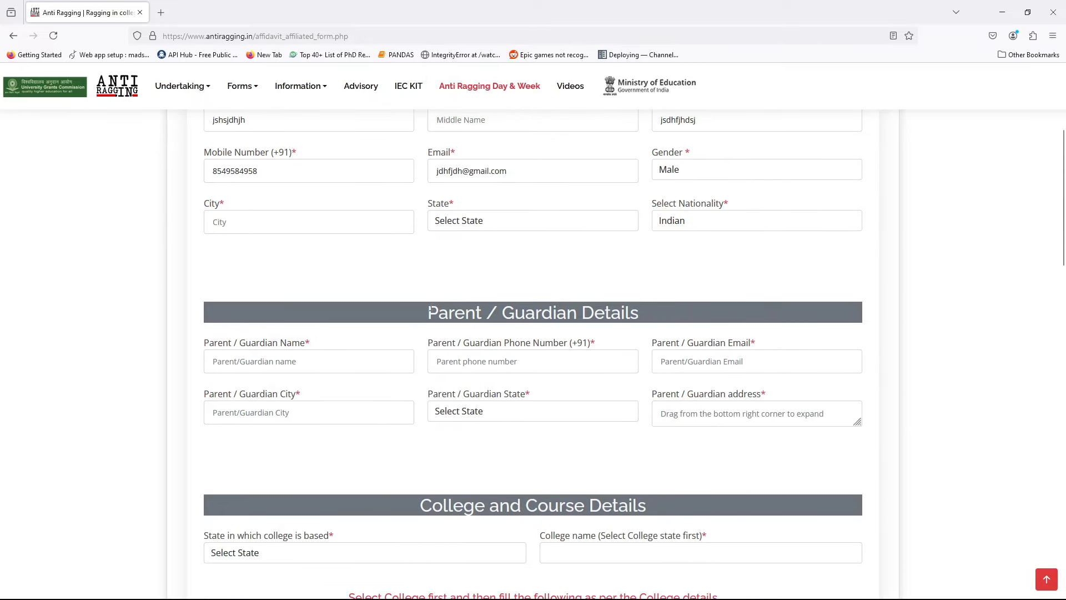
{"action": "left_click_drag", "start_coordinate": [429, 309], "coordinate": [752, 326]}
{"action": "left_click", "coordinate": [995, 319]}
{"action": "scroll", "coordinate": [510, 271], "scroll_direction": "down", "scroll_amount": 2}
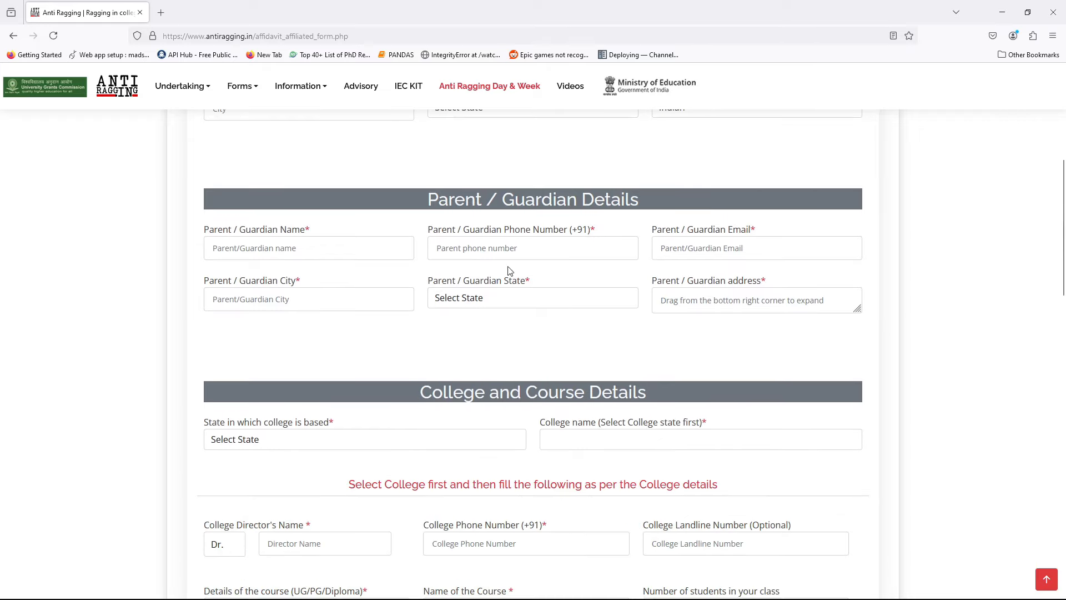
{"action": "left_click", "coordinate": [296, 247]}
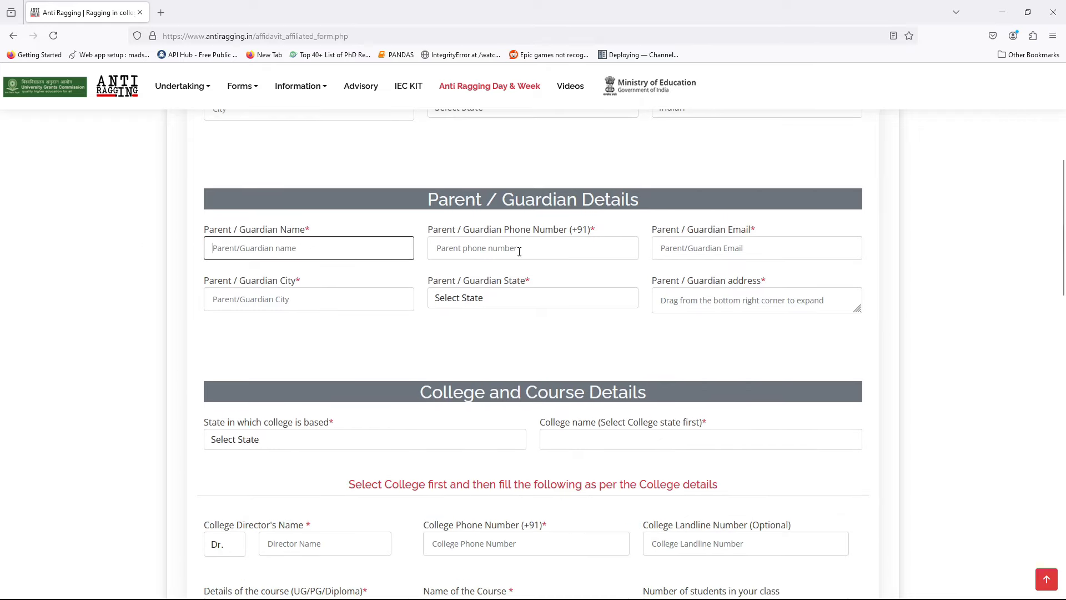
{"action": "left_click", "coordinate": [556, 242]}
{"action": "left_click", "coordinate": [746, 245]}
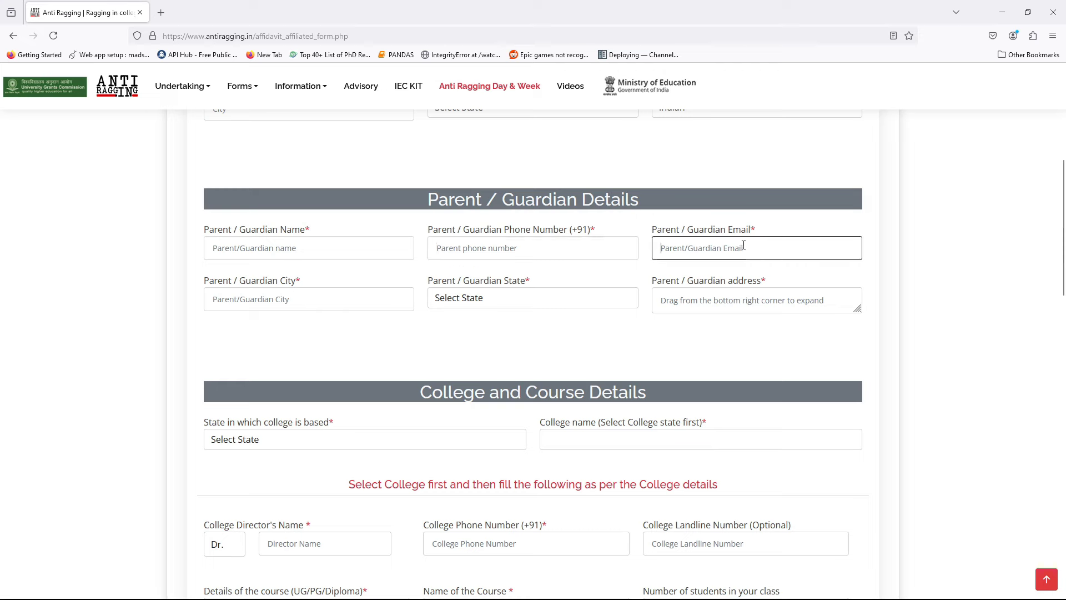
{"action": "left_click", "coordinate": [344, 294]}
{"action": "left_click", "coordinate": [622, 290]}
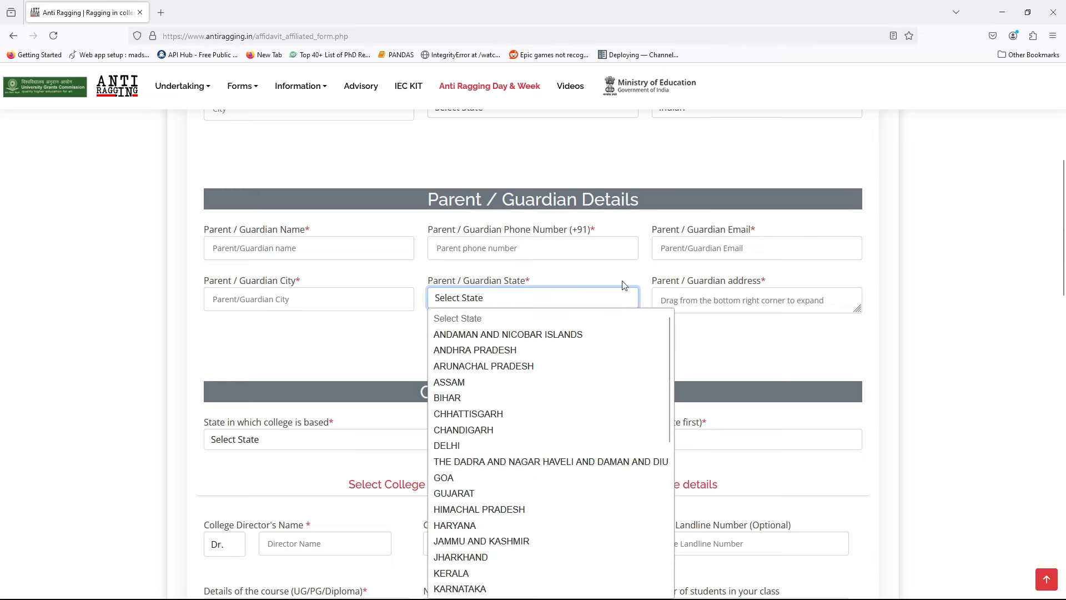
{"action": "left_click", "coordinate": [792, 299]}
{"action": "left_click", "coordinate": [801, 300]}
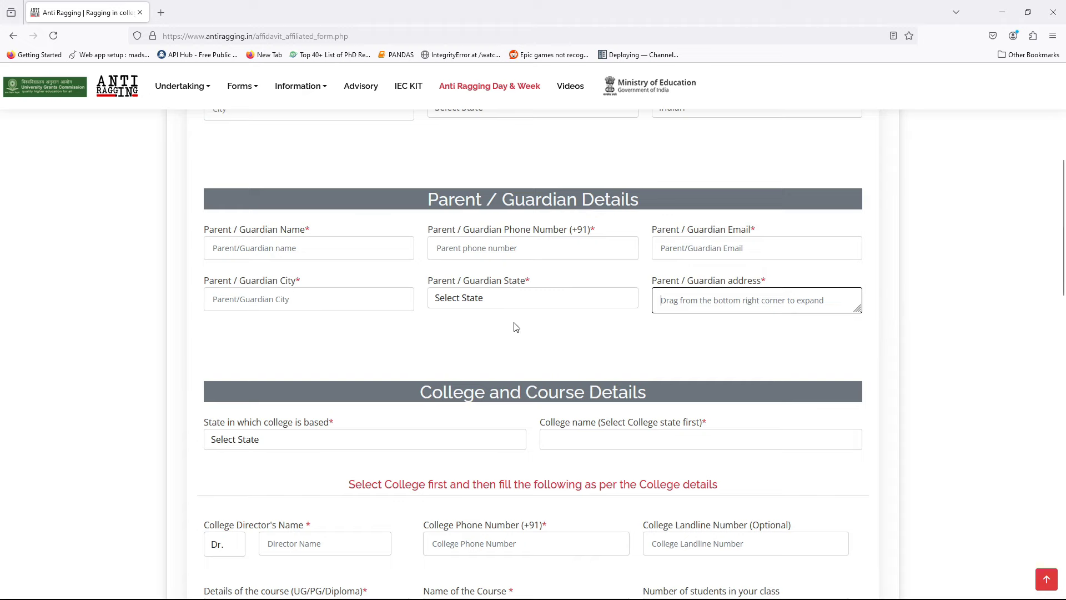
Scroll down to the College and Course Details section and highlight its heading
{"action": "scroll", "coordinate": [514, 326], "scroll_direction": "down", "scroll_amount": 2}
{"action": "scroll", "coordinate": [507, 257], "scroll_direction": "up", "scroll_amount": 2}
{"action": "scroll", "coordinate": [494, 248], "scroll_direction": "up", "scroll_amount": 5}
{"action": "scroll", "coordinate": [493, 247], "scroll_direction": "down", "scroll_amount": 5}
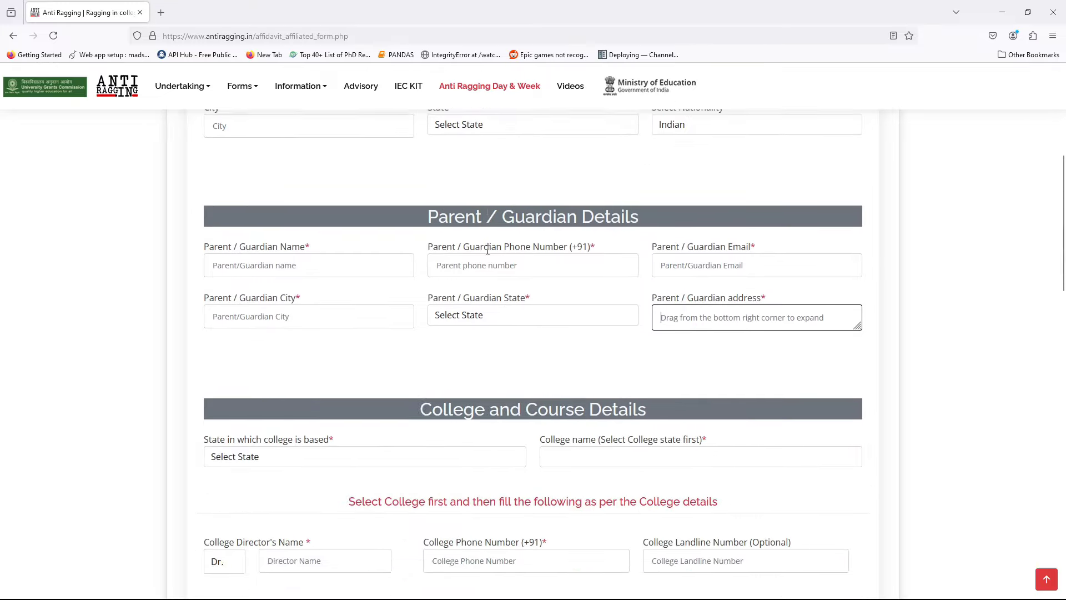
{"action": "scroll", "coordinate": [493, 248], "scroll_direction": "up", "scroll_amount": 1}
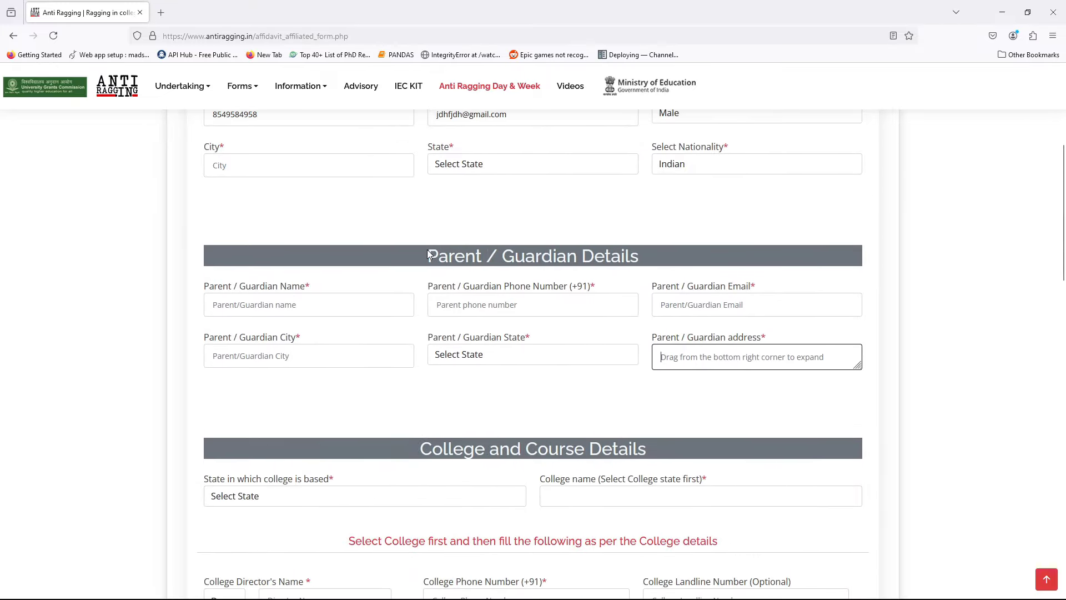
{"action": "left_click_drag", "start_coordinate": [428, 251], "coordinate": [444, 252]}
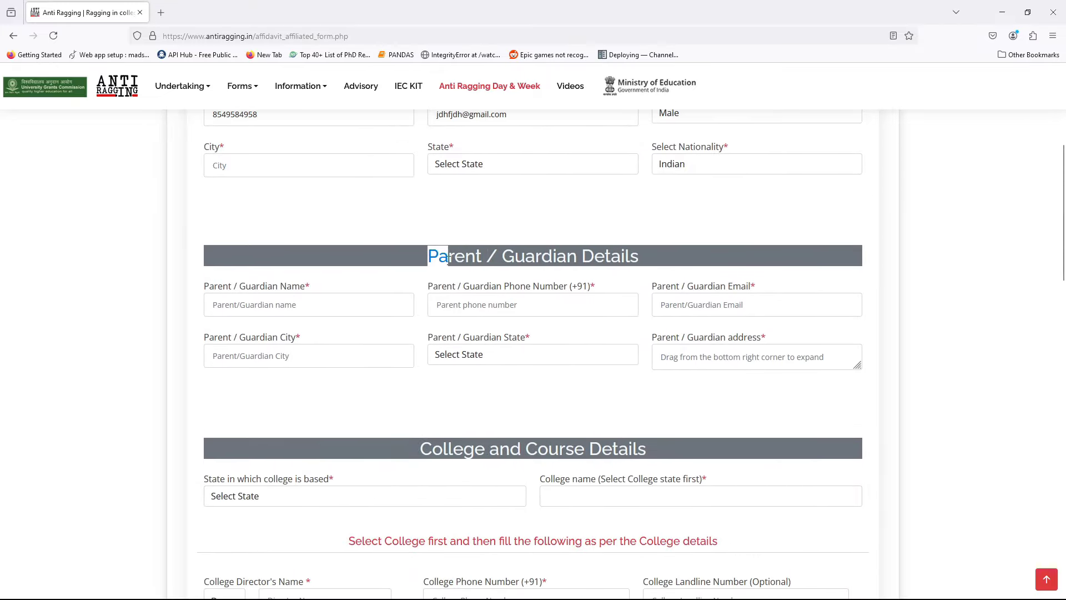
{"action": "scroll", "coordinate": [438, 259], "scroll_direction": "down", "scroll_amount": 3}
{"action": "scroll", "coordinate": [414, 284], "scroll_direction": "up", "scroll_amount": 1}
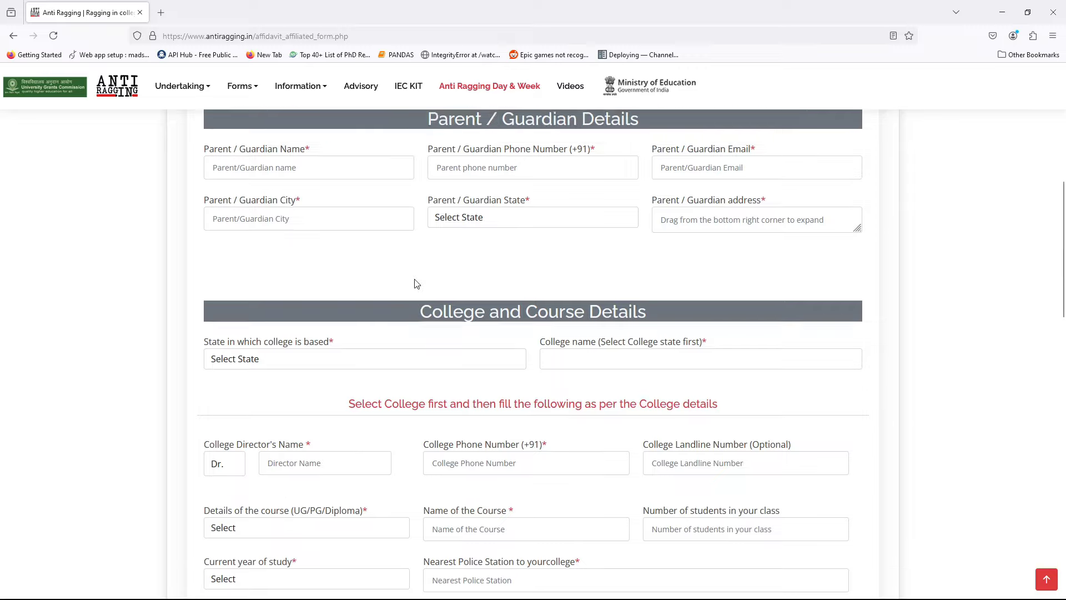
{"action": "scroll", "coordinate": [414, 283], "scroll_direction": "down", "scroll_amount": 2}
{"action": "left_click_drag", "start_coordinate": [421, 222], "coordinate": [685, 221]}
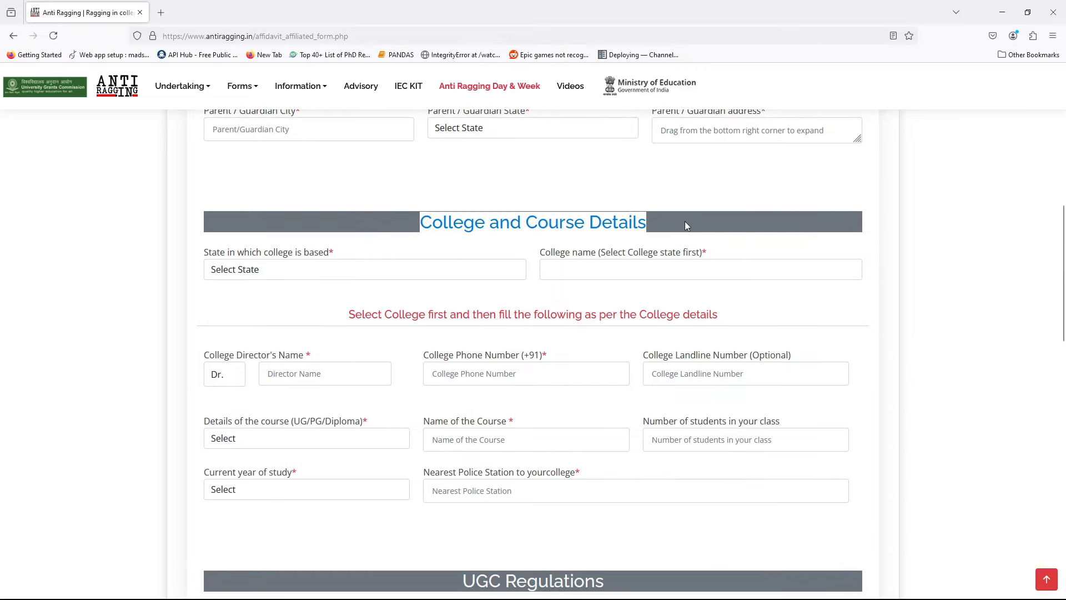
{"action": "left_click", "coordinate": [365, 299]}
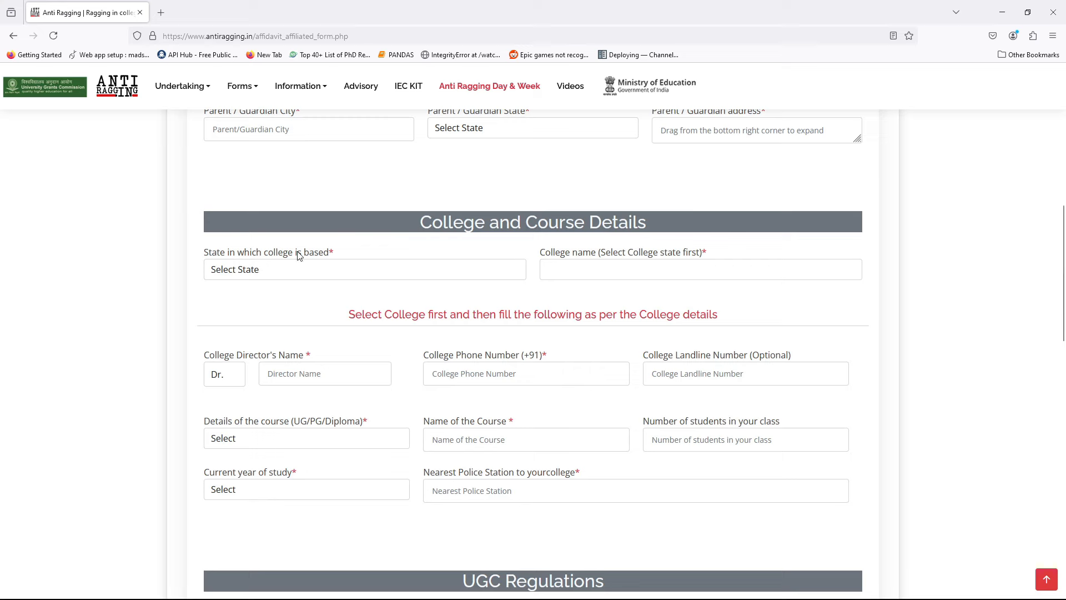
Choose DELHI as the college state, then type 'ke' and select Keshav Mahavidyalaya (C-6381)
{"action": "left_click", "coordinate": [337, 273]}
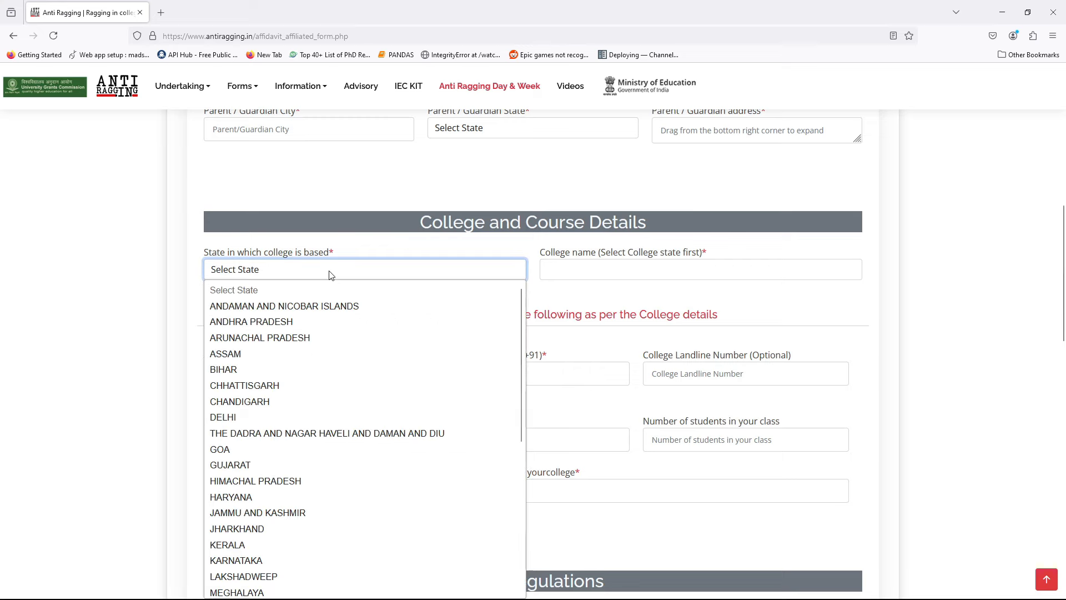
{"action": "left_click", "coordinate": [266, 417]}
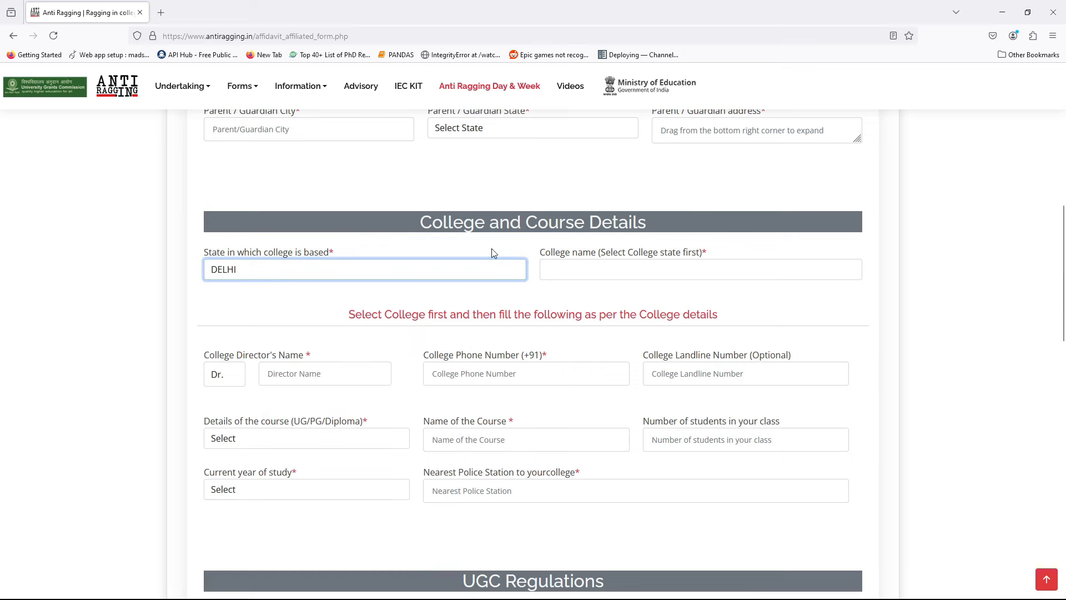
{"action": "left_click", "coordinate": [70, 256]}
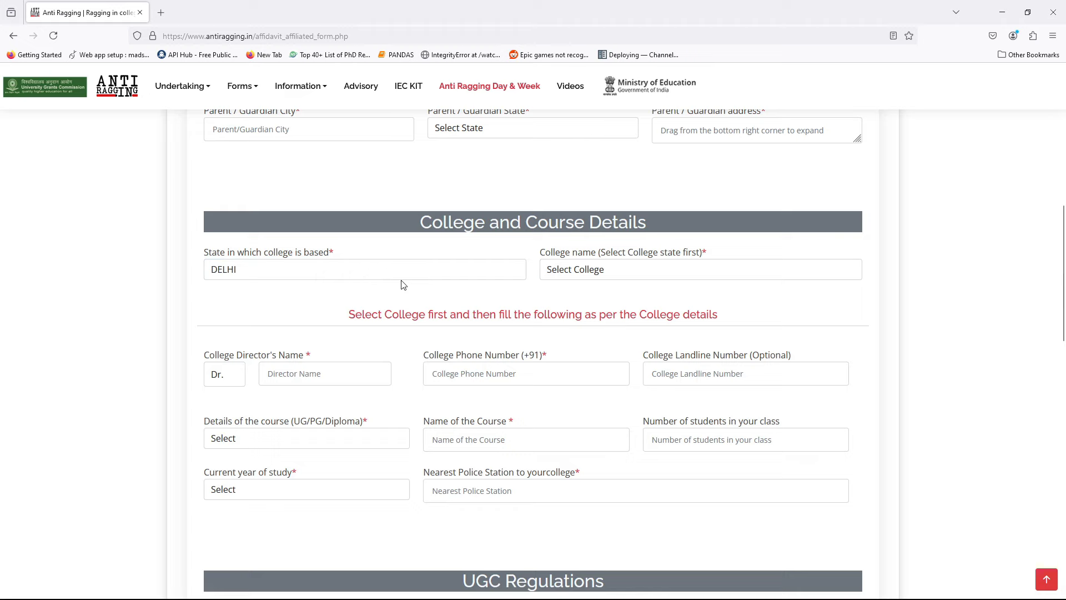
{"action": "left_click", "coordinate": [616, 271]}
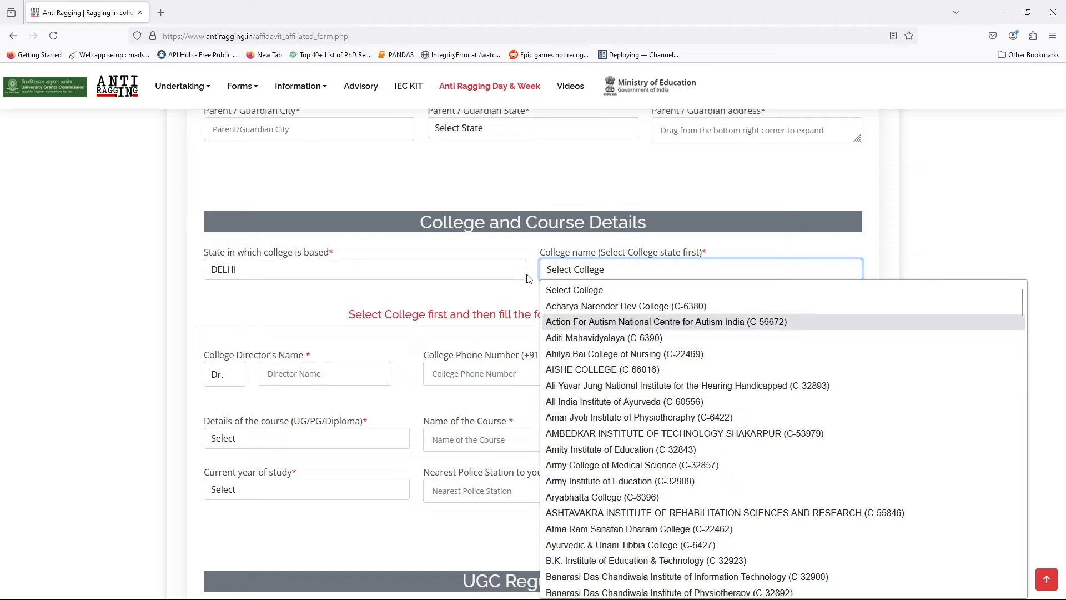
{"action": "left_click", "coordinate": [502, 247]}
{"action": "left_click", "coordinate": [618, 272]}
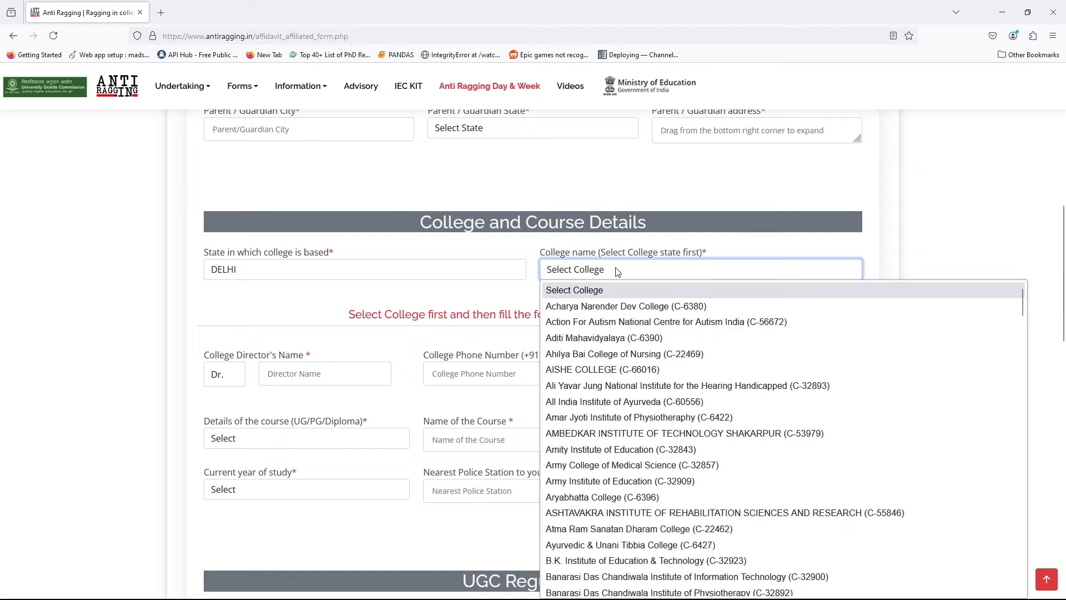
{"action": "type", "text": "ke"}
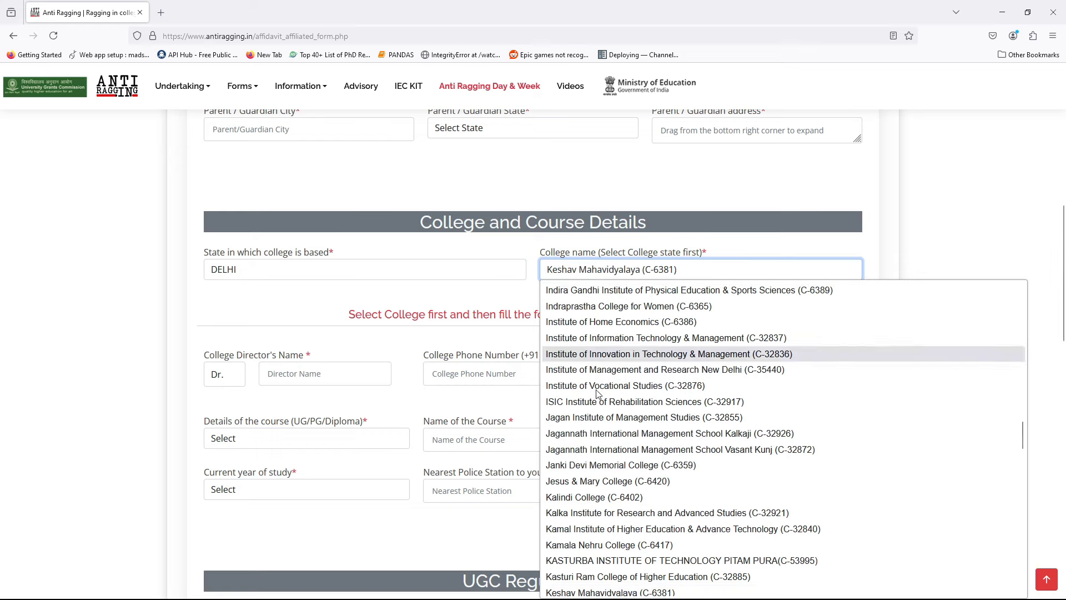
{"action": "left_click", "coordinate": [637, 589]}
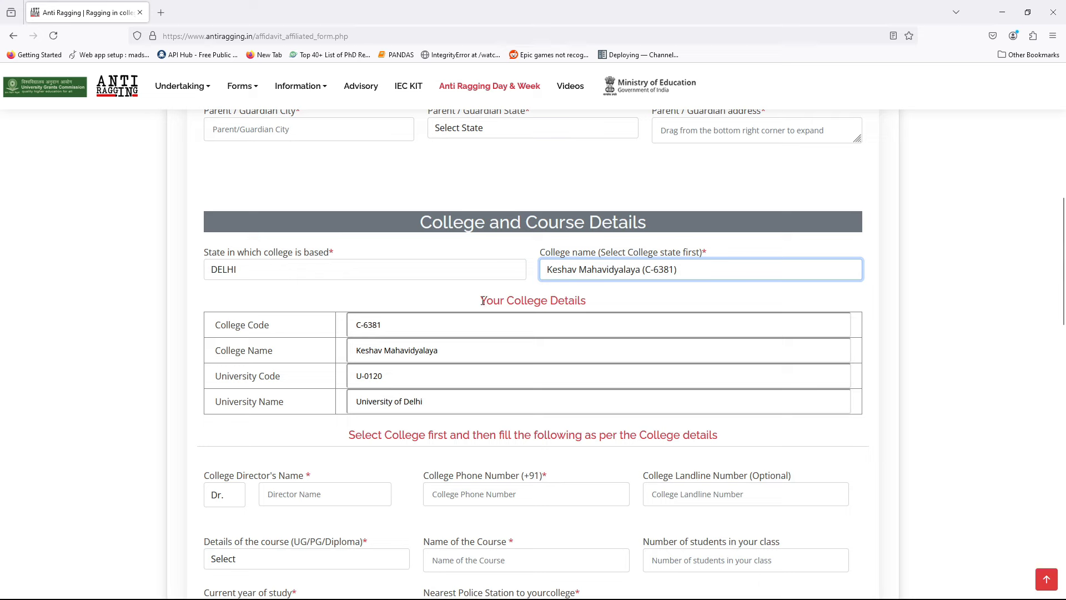
Review the college details: C-6381, Keshav Mahavidyalaya, U-0120, University of Delhi
{"action": "left_click_drag", "start_coordinate": [483, 300], "coordinate": [603, 308]}
{"action": "left_click_drag", "start_coordinate": [205, 307], "coordinate": [286, 404]}
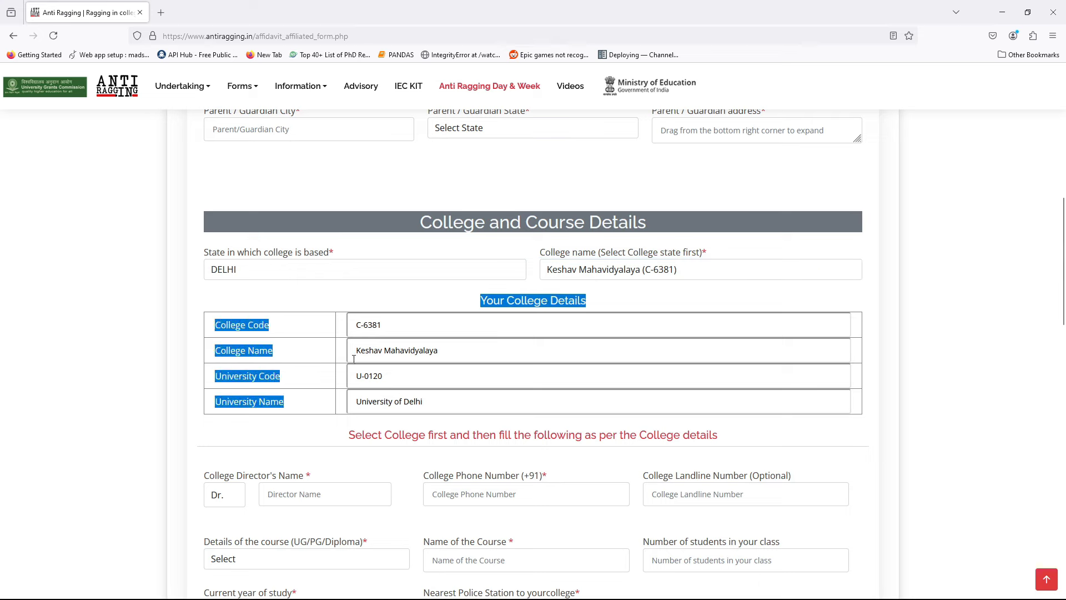
{"action": "left_click", "coordinate": [303, 298]}
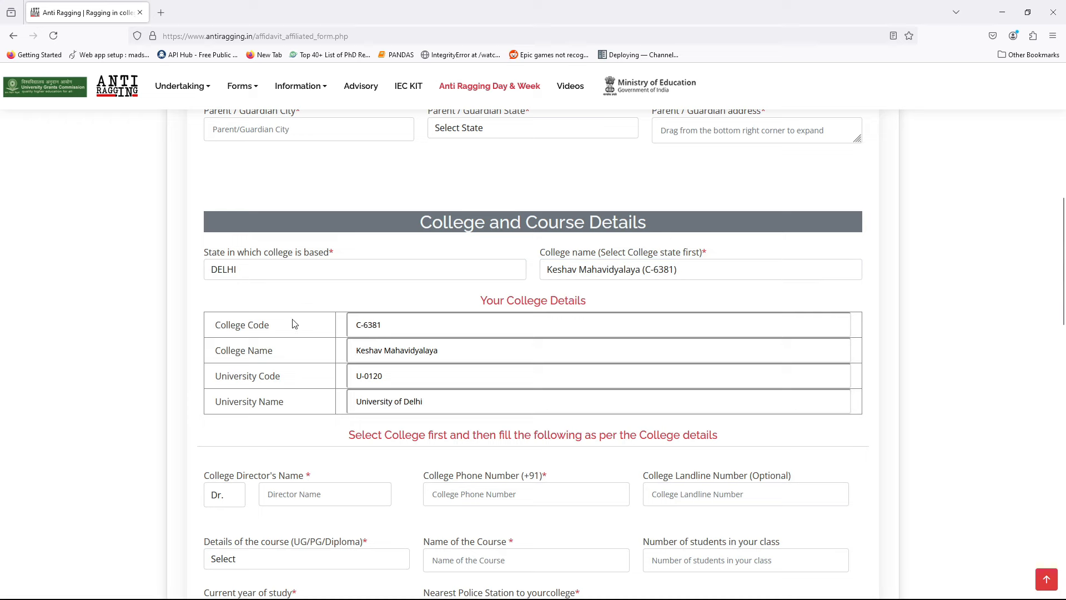
{"action": "left_click_drag", "start_coordinate": [356, 325], "coordinate": [390, 322]}
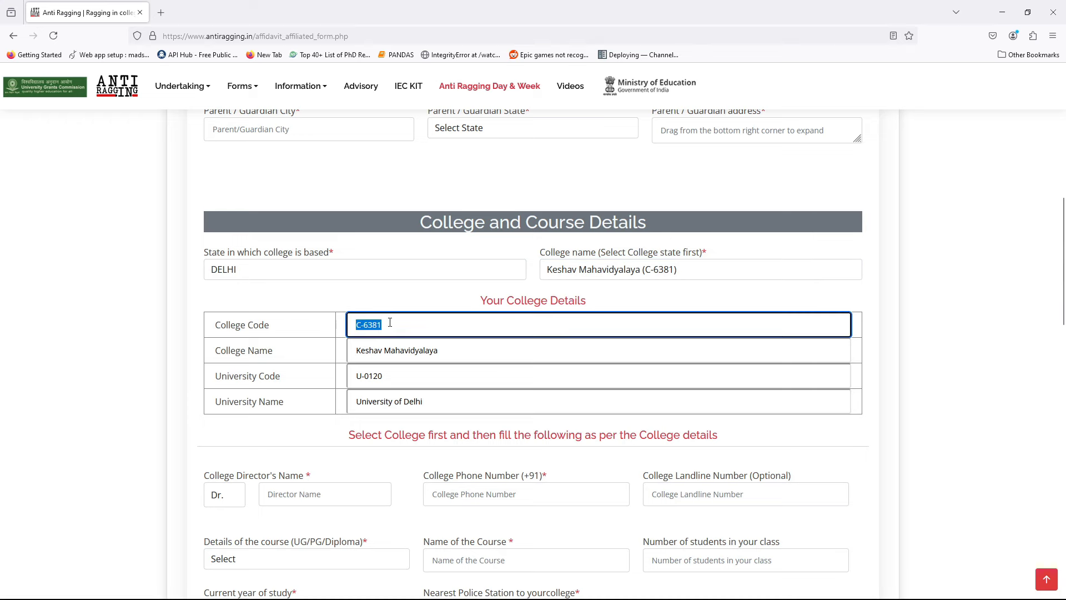
{"action": "left_click", "coordinate": [366, 300]}
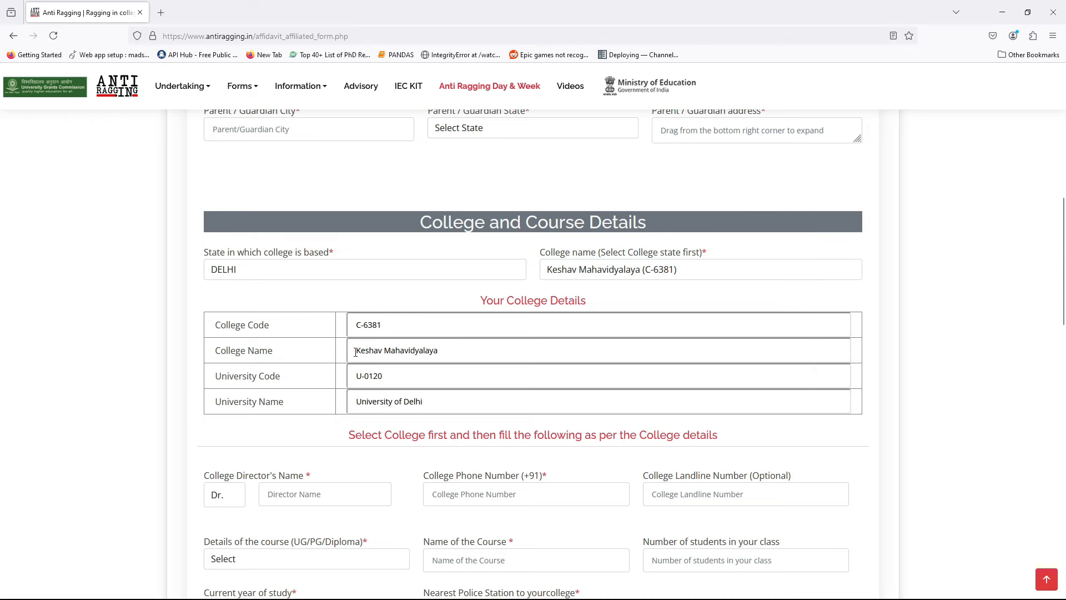
{"action": "left_click_drag", "start_coordinate": [356, 351], "coordinate": [351, 384]}
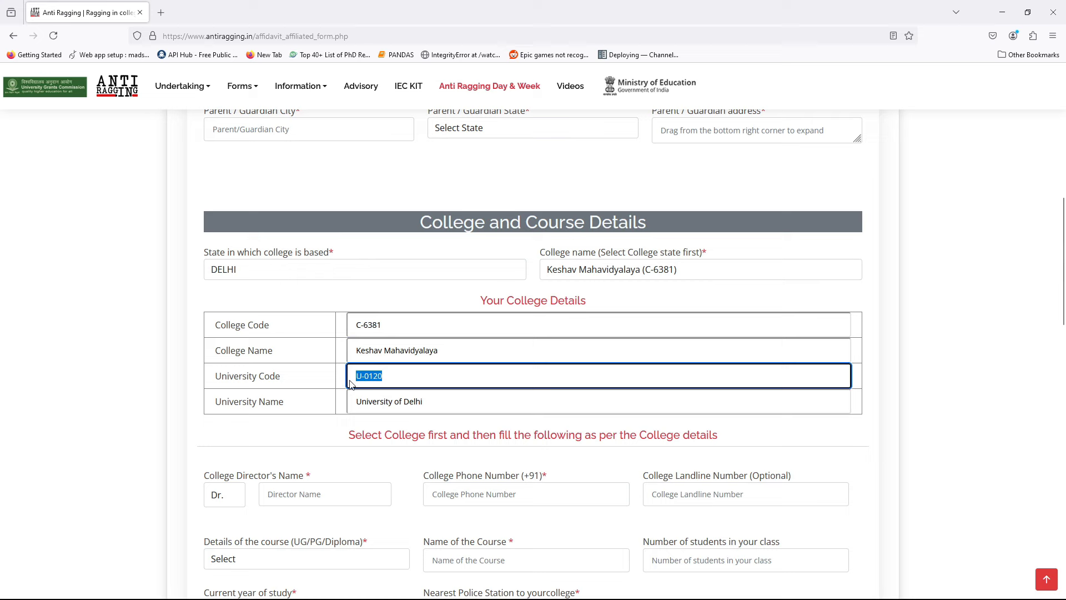
{"action": "left_click", "coordinate": [400, 381]}
{"action": "left_click_drag", "start_coordinate": [435, 396], "coordinate": [319, 397]}
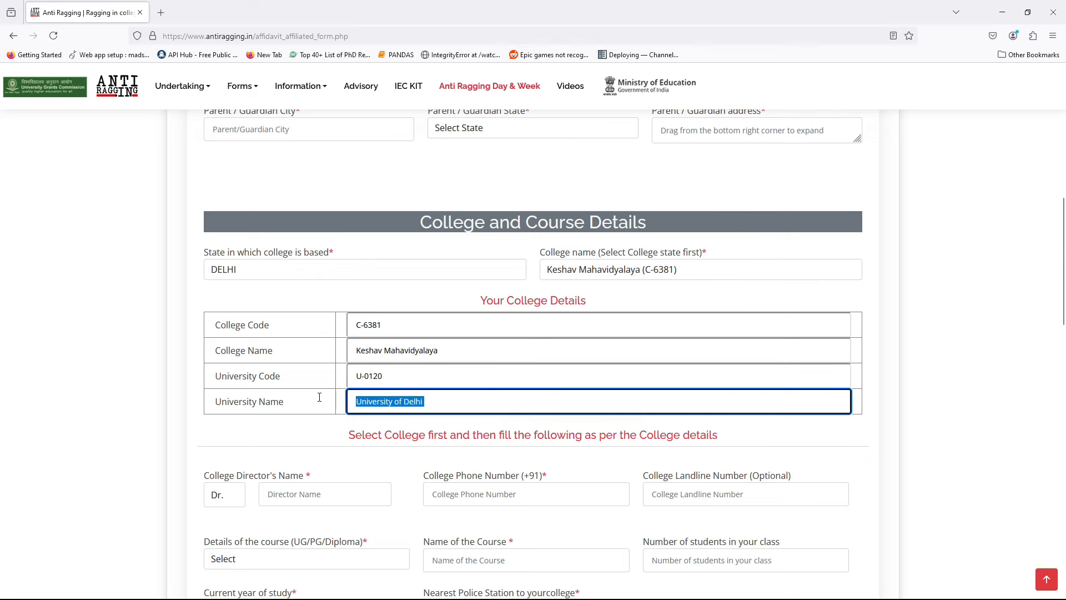
{"action": "left_click", "coordinate": [100, 372]}
Scroll down and highlight the select-college-first note and the College Director's Name label
{"action": "scroll", "coordinate": [101, 372], "scroll_direction": "down", "scroll_amount": 2}
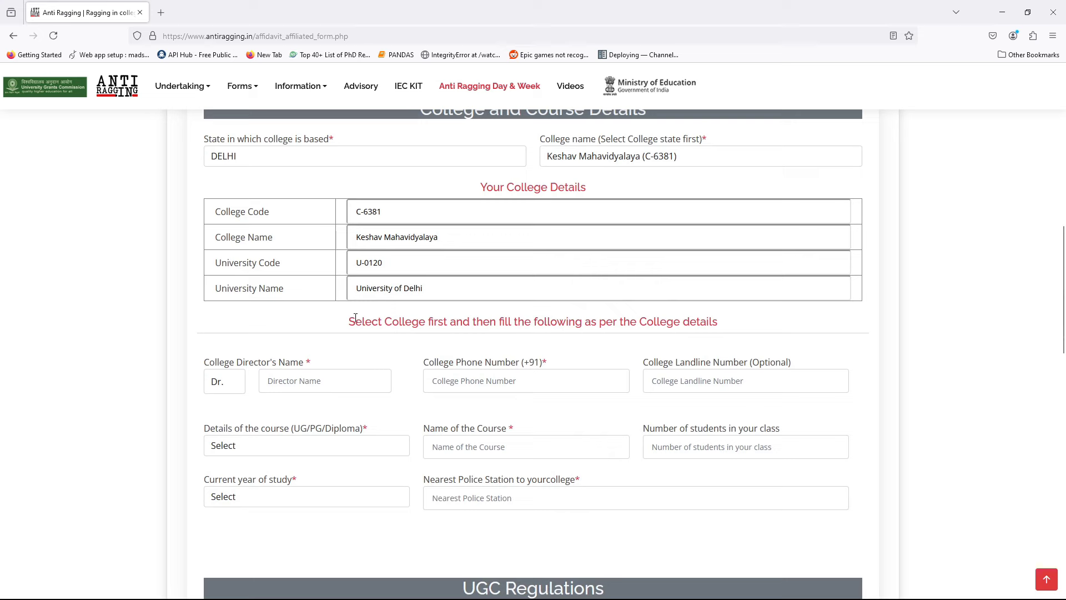
{"action": "left_click_drag", "start_coordinate": [351, 324], "coordinate": [740, 327]}
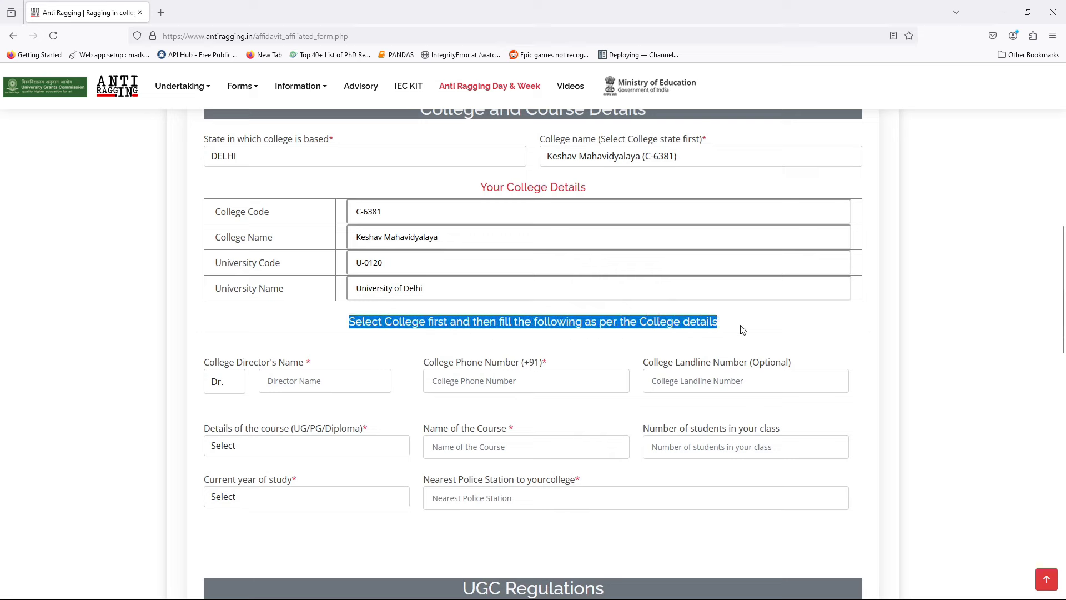
{"action": "left_click", "coordinate": [784, 320]}
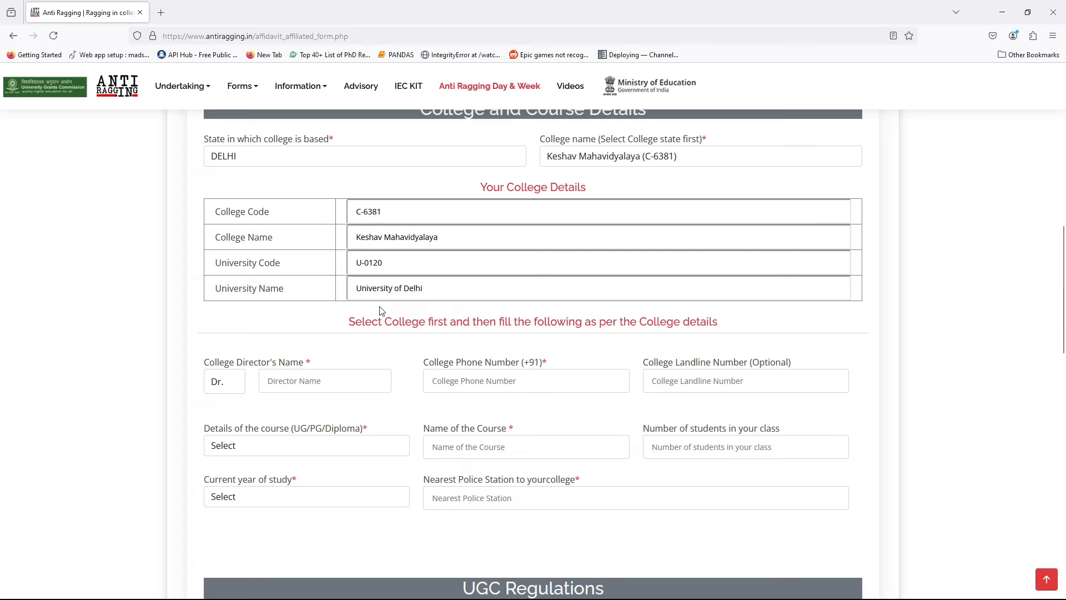
{"action": "scroll", "coordinate": [334, 300], "scroll_direction": "down", "scroll_amount": 2}
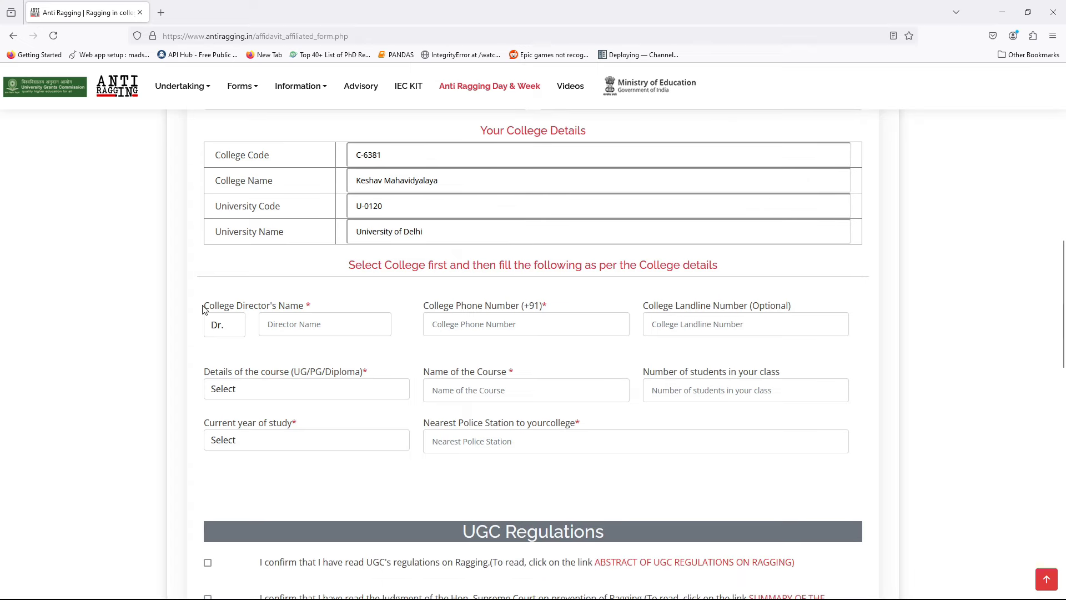
{"action": "left_click_drag", "start_coordinate": [203, 310], "coordinate": [306, 309]}
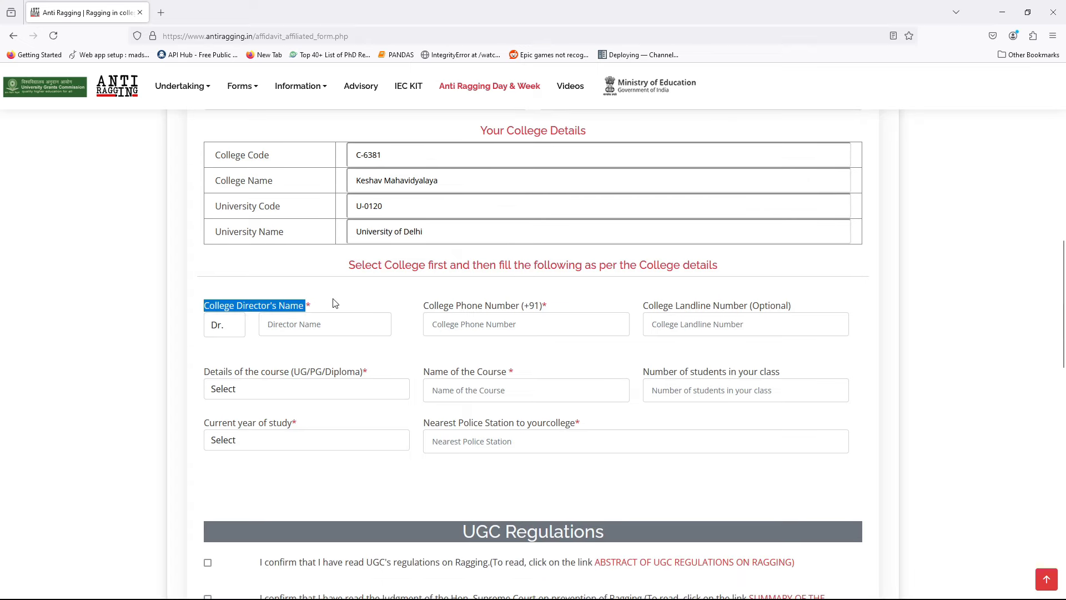
{"action": "left_click", "coordinate": [335, 303]}
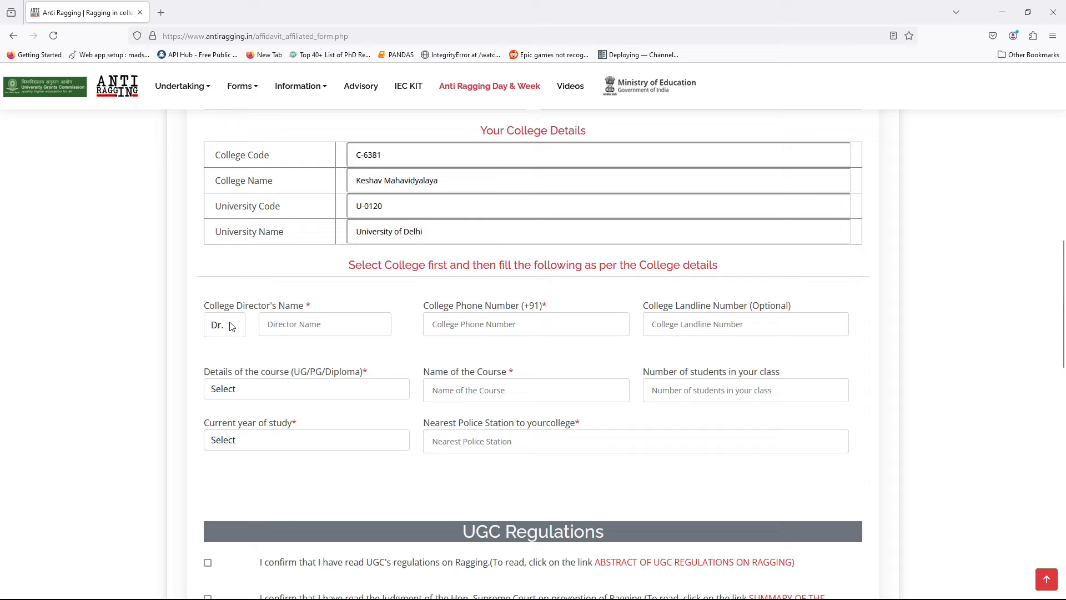
In a new tab, search the web for 'keshav mahavidyalaya'
{"action": "left_click", "coordinate": [161, 12]}
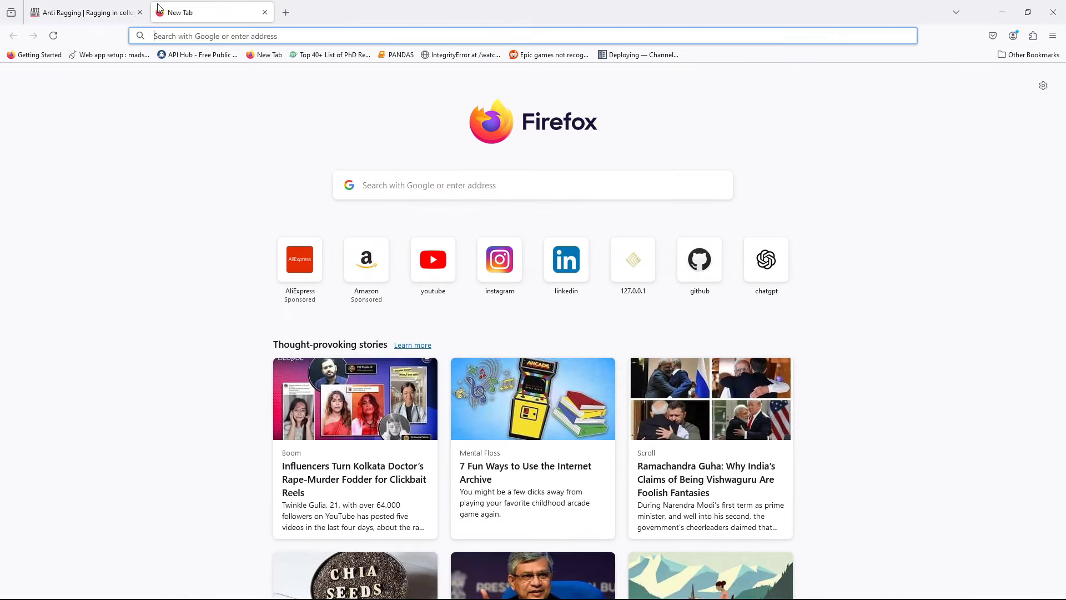
{"action": "type", "text": "keshav ma"}
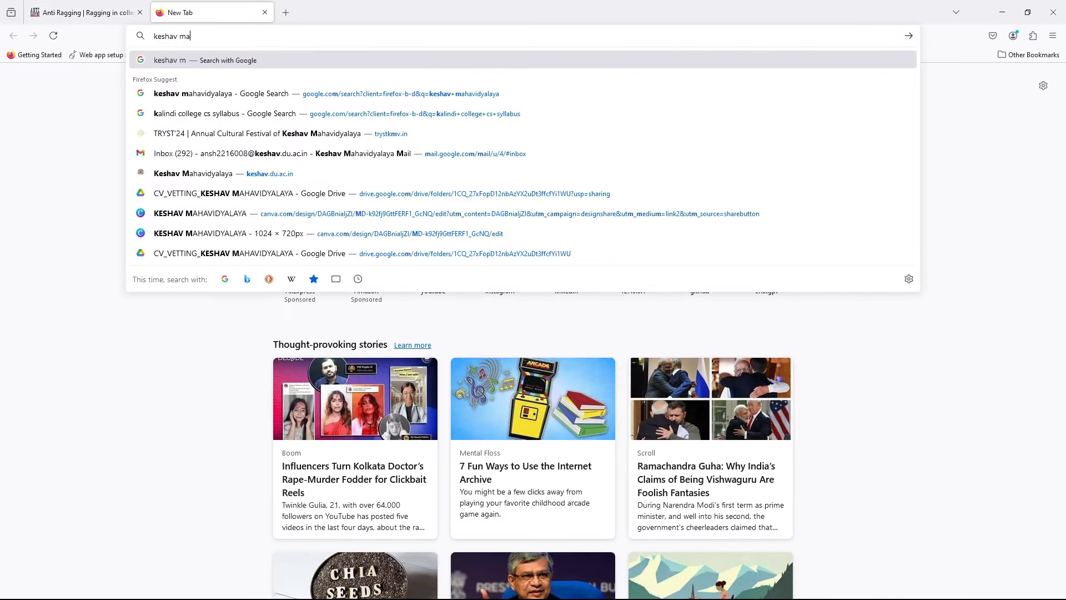
{"action": "type", "text": "havidya"}
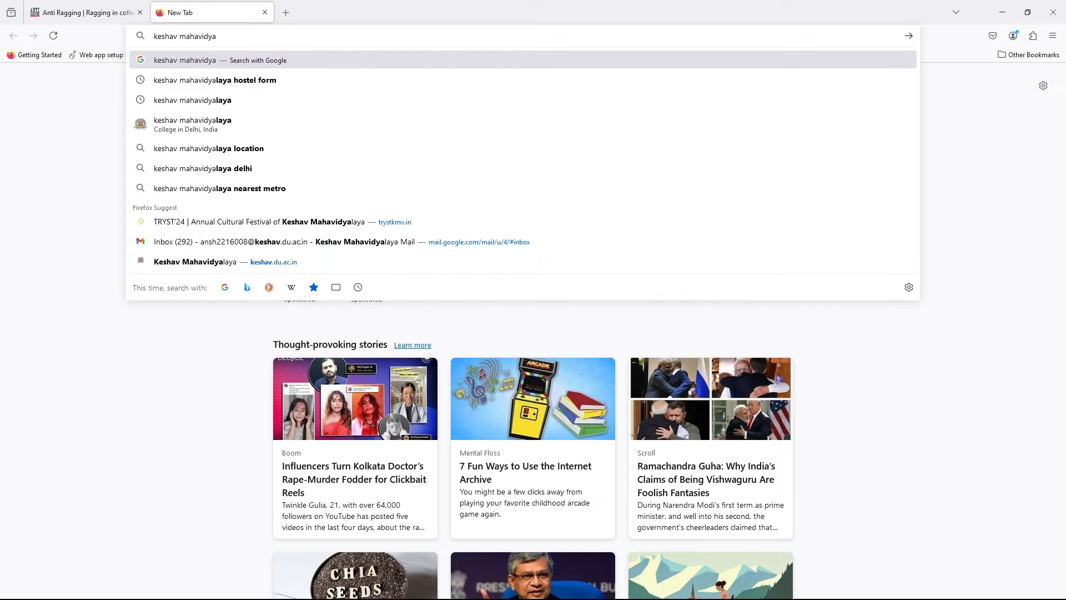
{"action": "key", "text": "Down"}
{"action": "key", "text": "Down"}
{"action": "key", "text": "Return"}
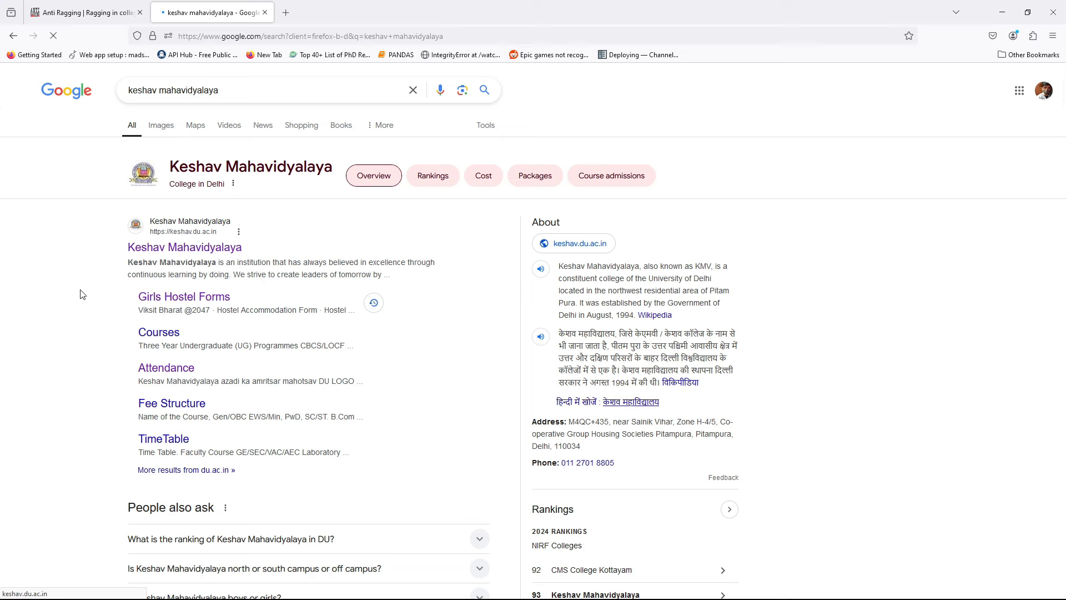
Open the keshav.du.ac.in website and find the principal's name under Principal's Desk
{"action": "left_click", "coordinate": [143, 250]}
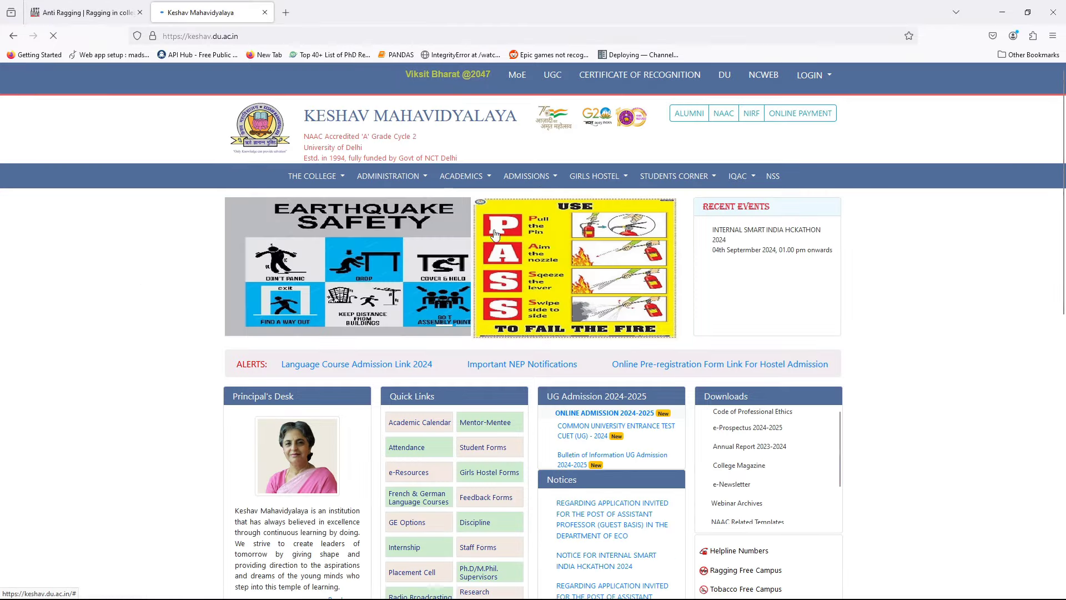
{"action": "scroll", "coordinate": [225, 328], "scroll_direction": "down", "scroll_amount": 1}
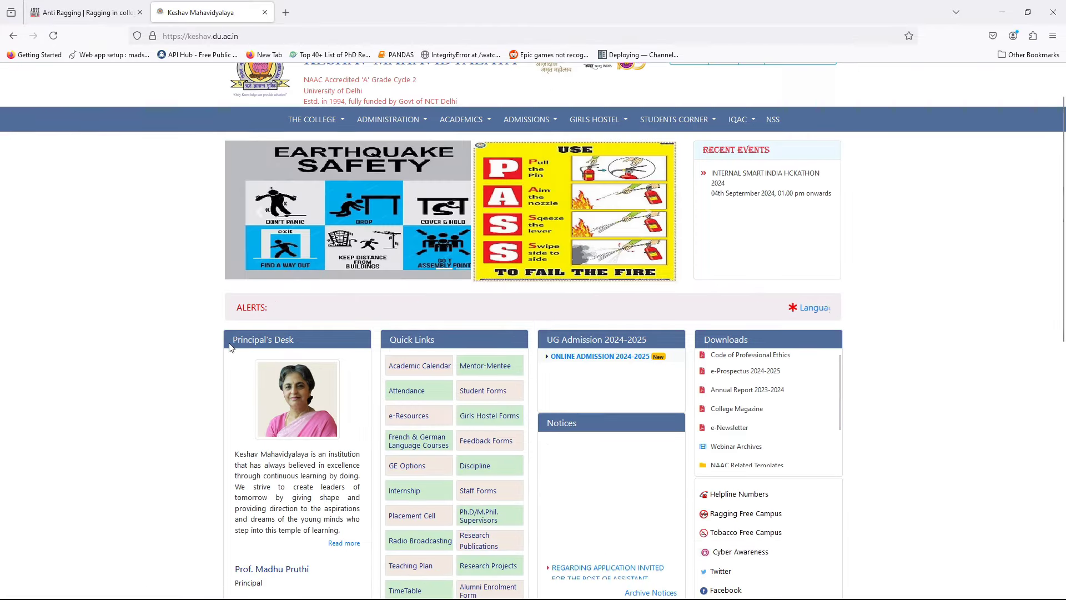
{"action": "scroll", "coordinate": [236, 398], "scroll_direction": "down", "scroll_amount": 3}
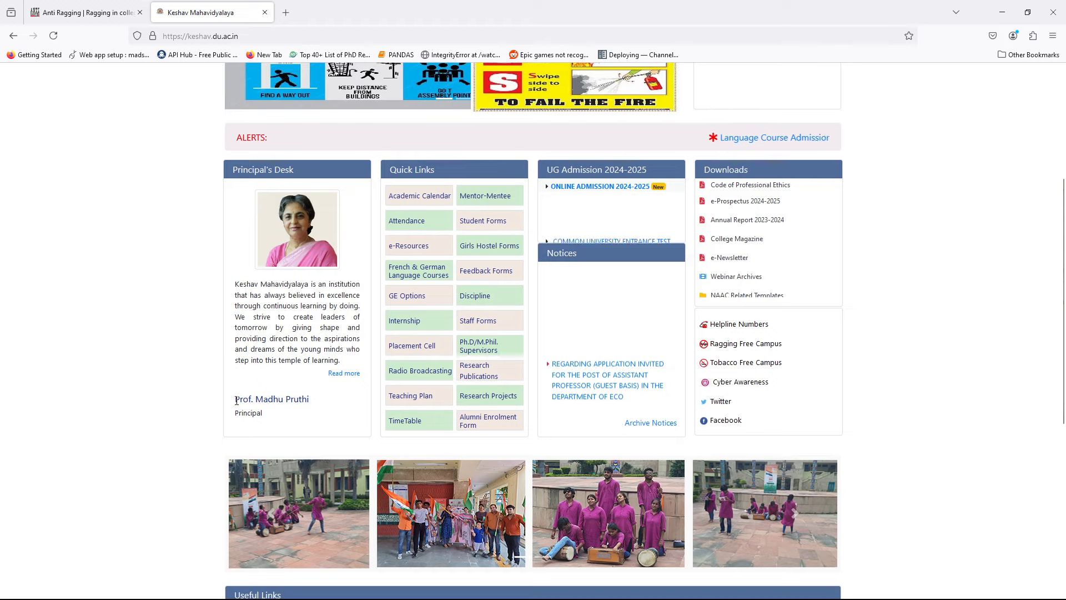
{"action": "left_click_drag", "start_coordinate": [236, 397], "coordinate": [254, 399]}
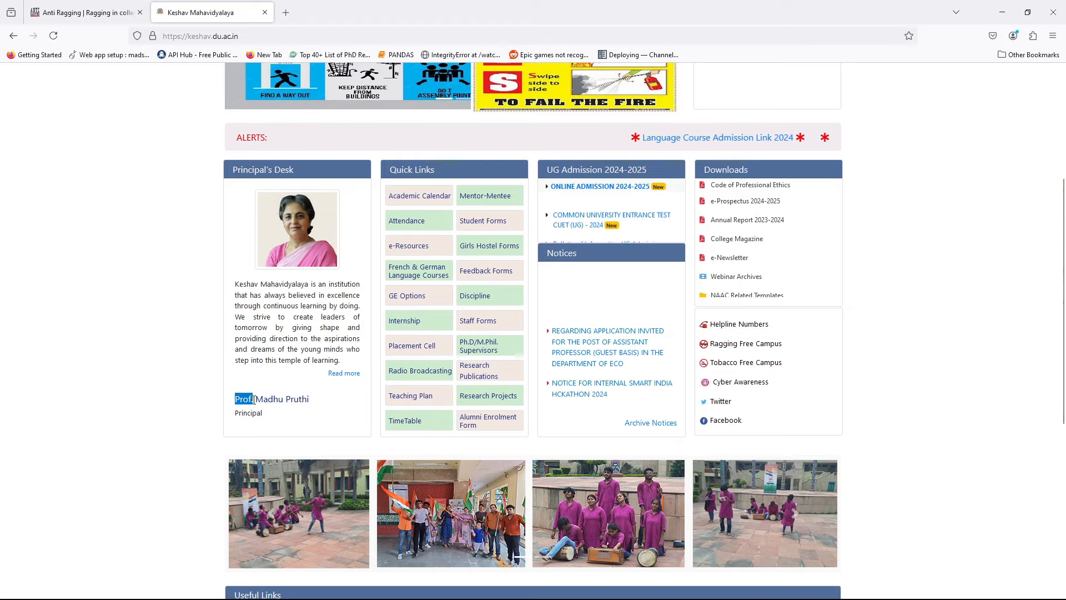
{"action": "left_click", "coordinate": [191, 405]}
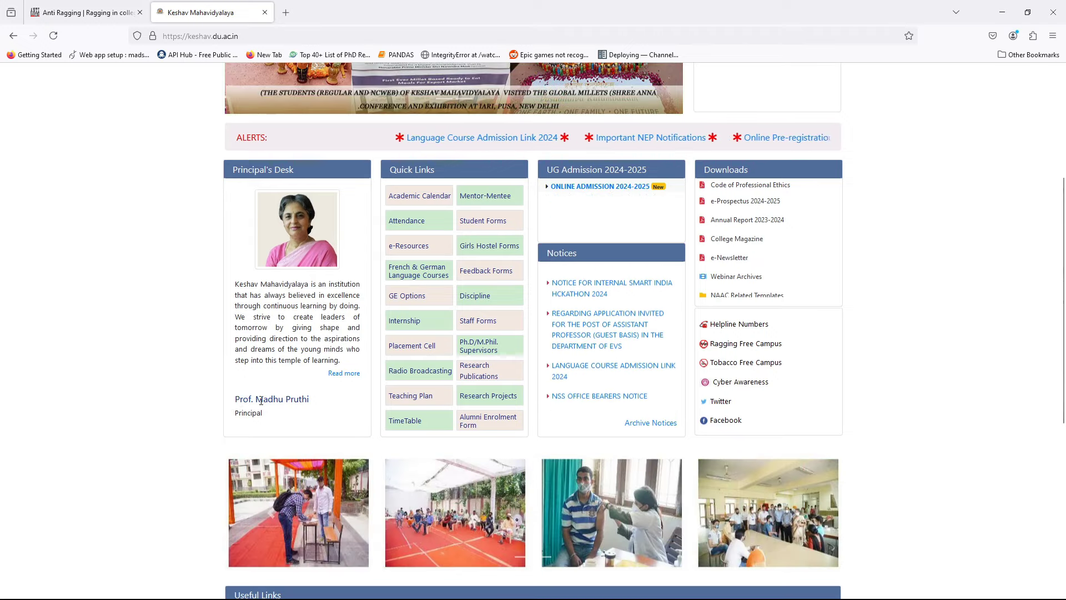
{"action": "scroll", "coordinate": [115, 317], "scroll_direction": "up", "scroll_amount": 4}
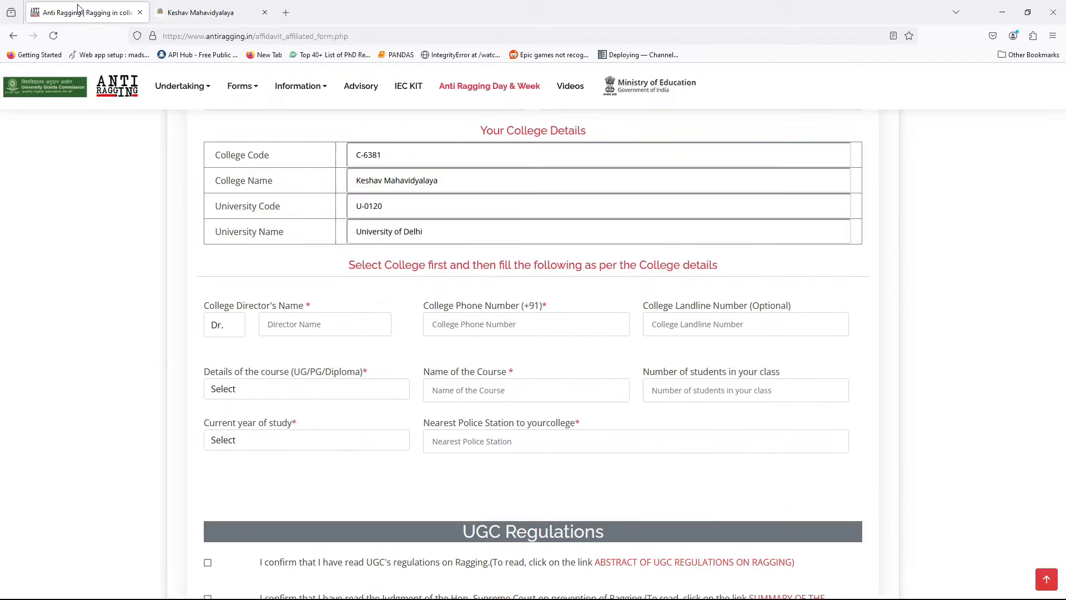
Back on the undertaking form, keep Dr. as the director's title and leave the director and phone fields blank
{"action": "left_click", "coordinate": [82, 12]}
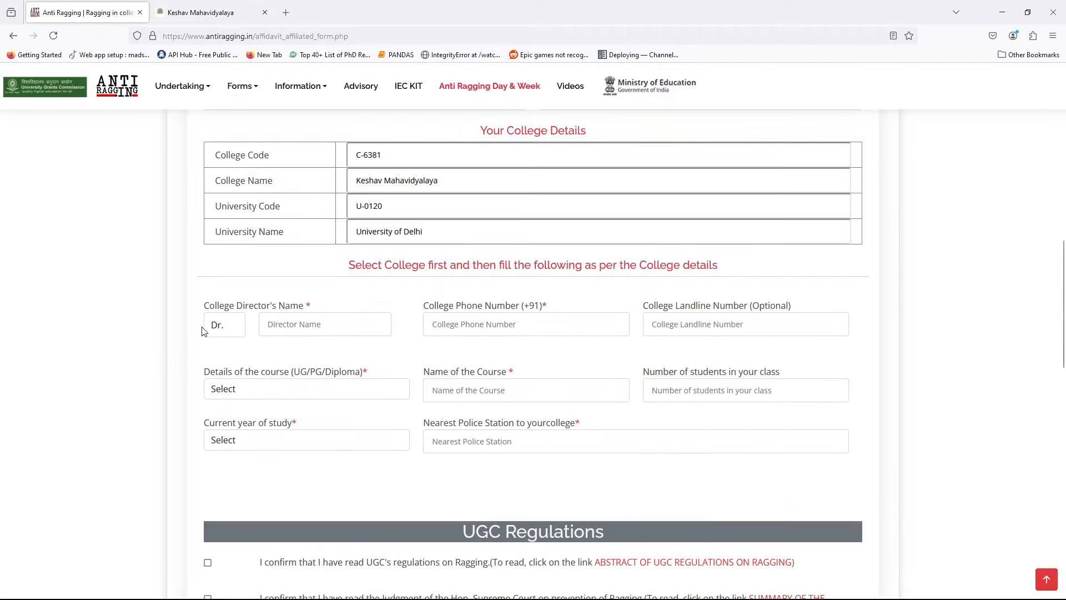
{"action": "left_click", "coordinate": [233, 329]}
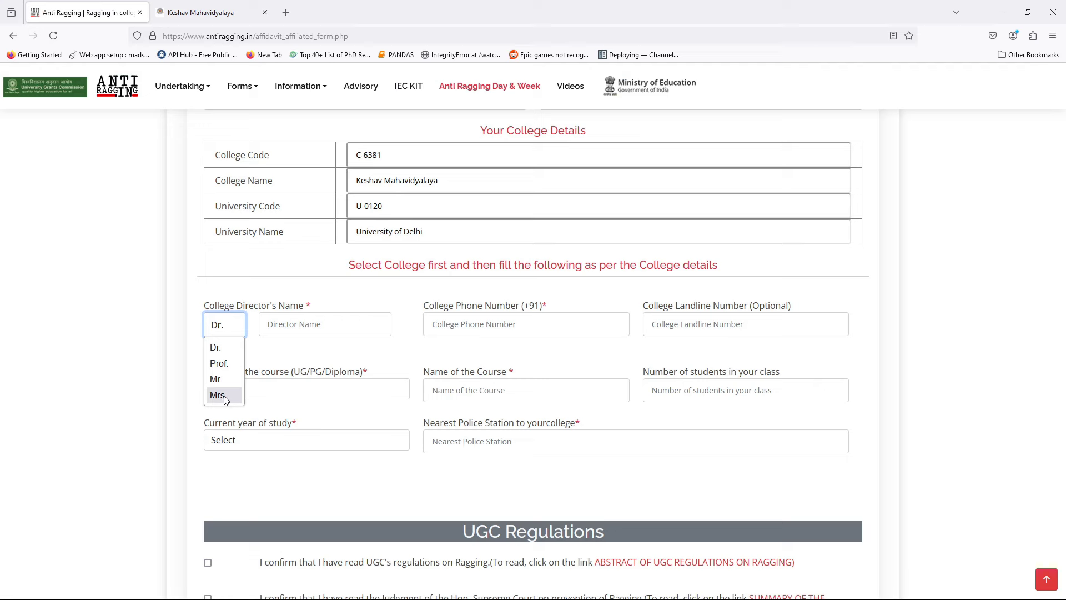
{"action": "left_click", "coordinate": [338, 324]}
{"action": "left_click", "coordinate": [338, 325]}
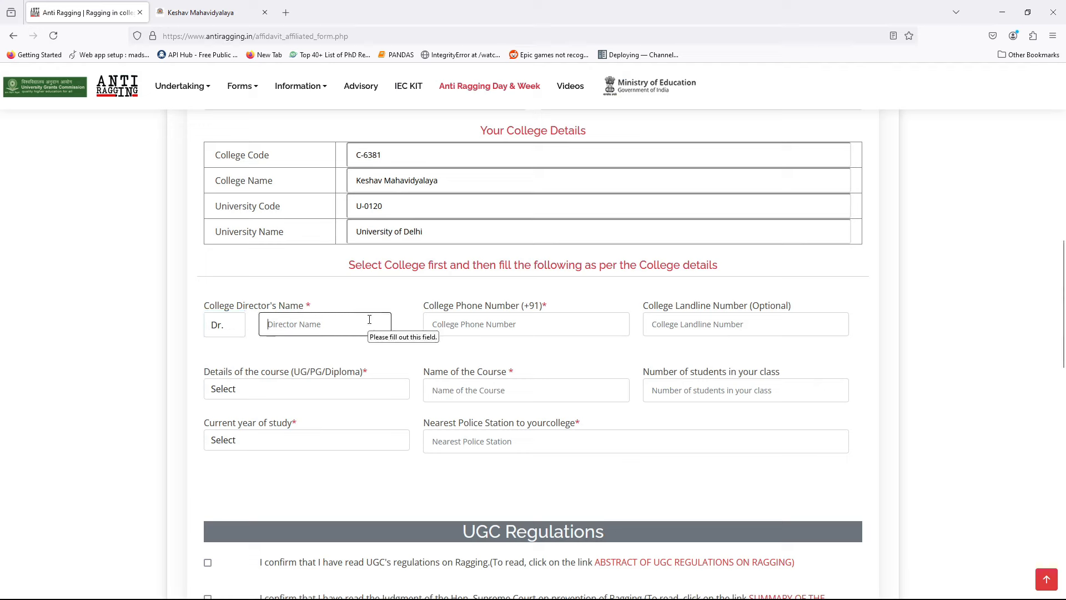
{"action": "left_click", "coordinate": [539, 316]}
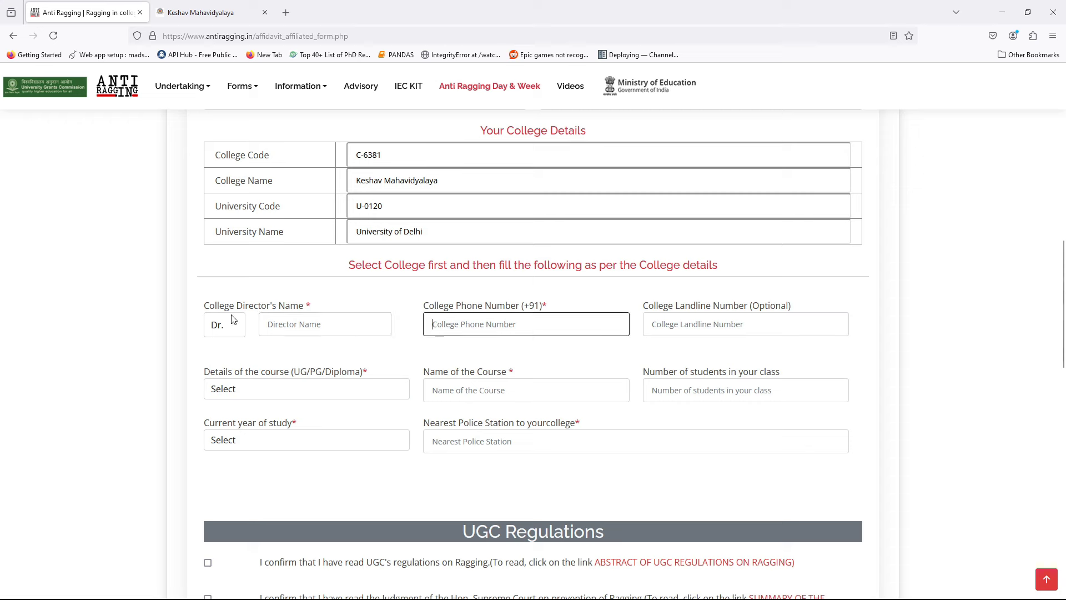
{"action": "left_click", "coordinate": [758, 319]}
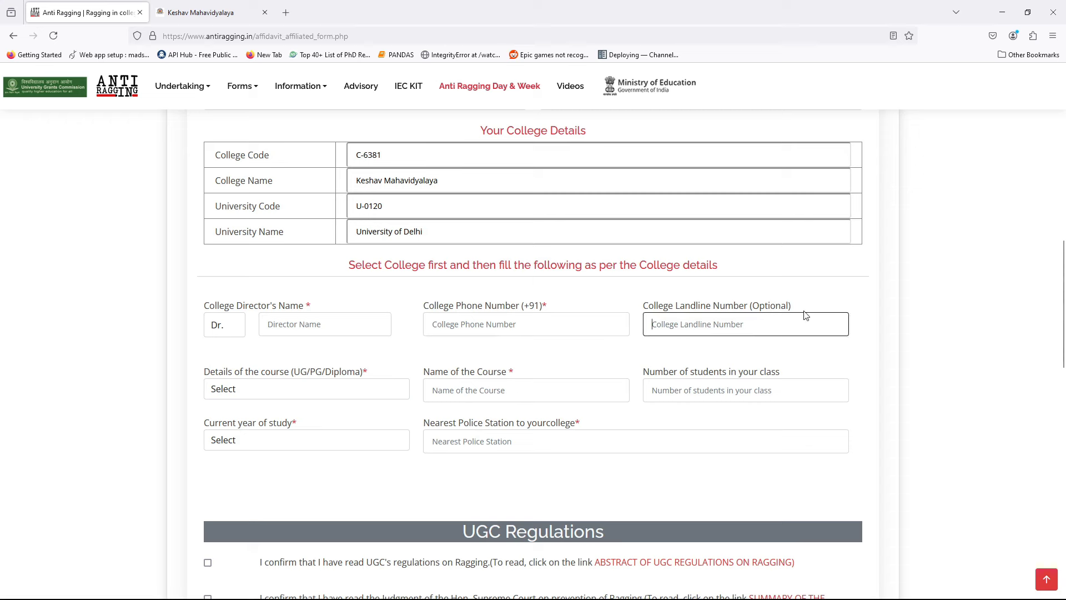
{"action": "left_click", "coordinate": [929, 329]}
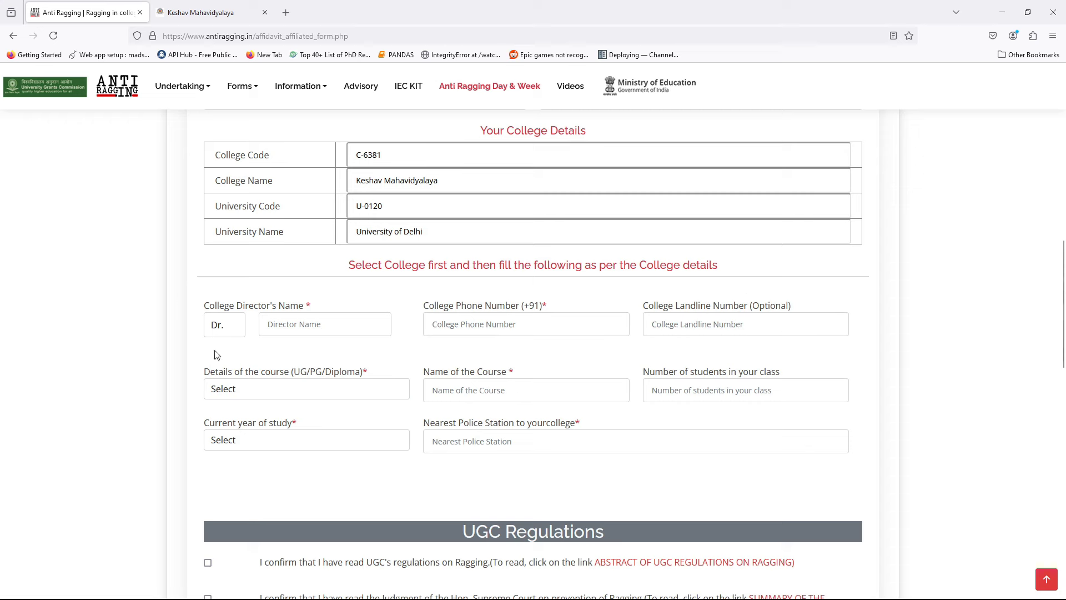
{"action": "left_click", "coordinate": [297, 396]}
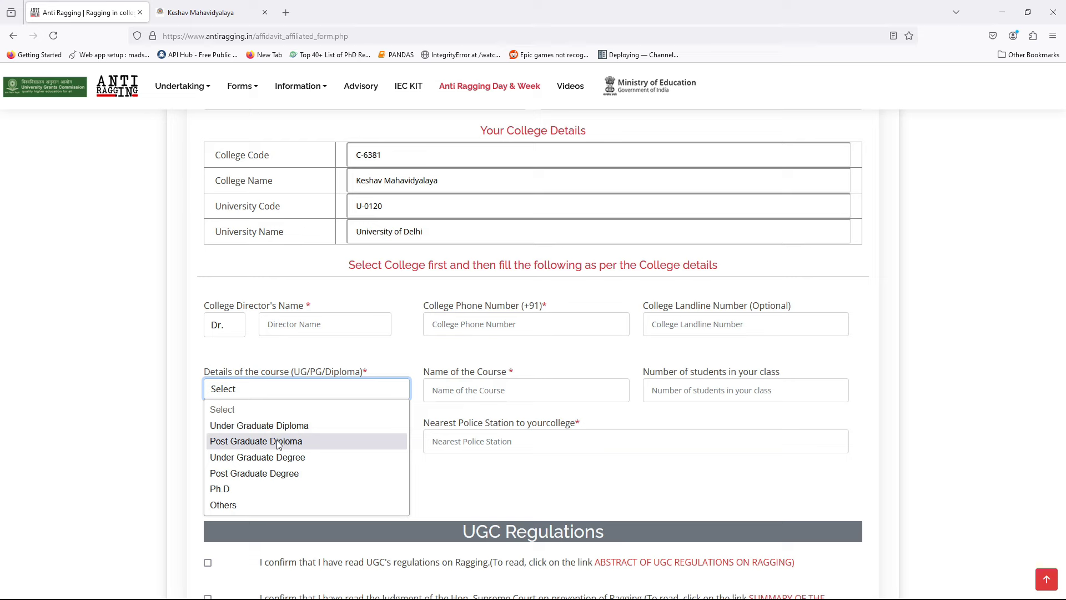
Set the course type to Under Graduate Degree and the course name to 'B.Sc. (Hons.) Computer Science'
{"action": "left_click", "coordinate": [312, 458]}
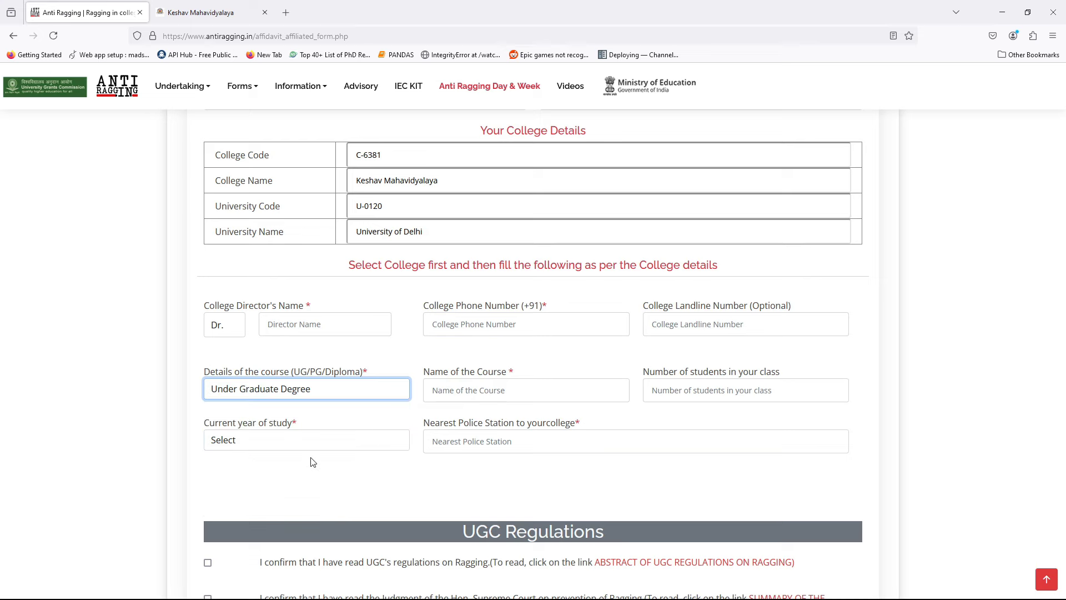
{"action": "left_click", "coordinate": [537, 395]}
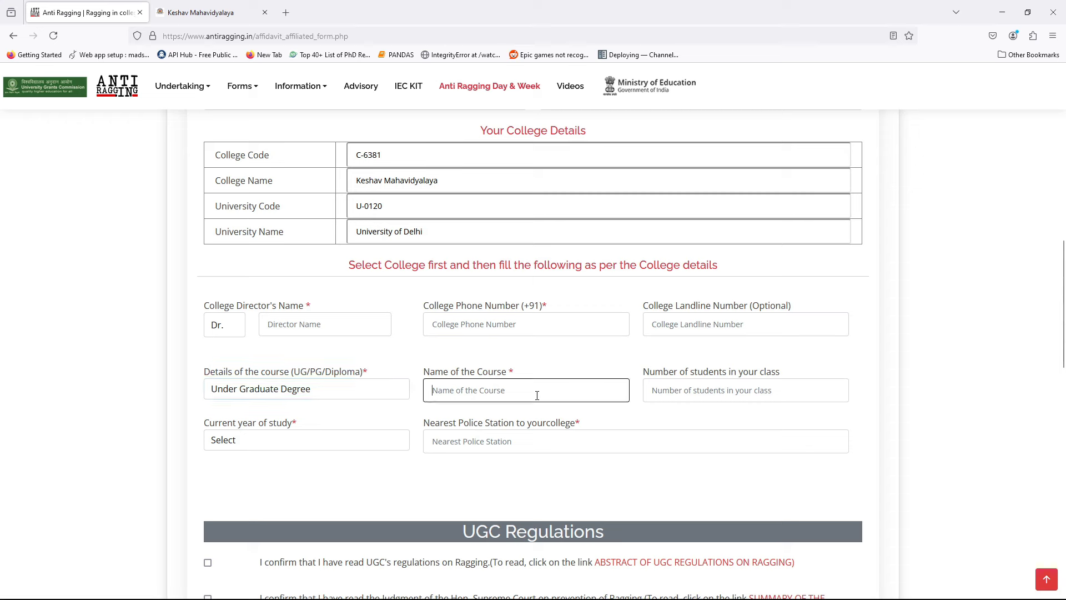
{"action": "type", "text": "B"}
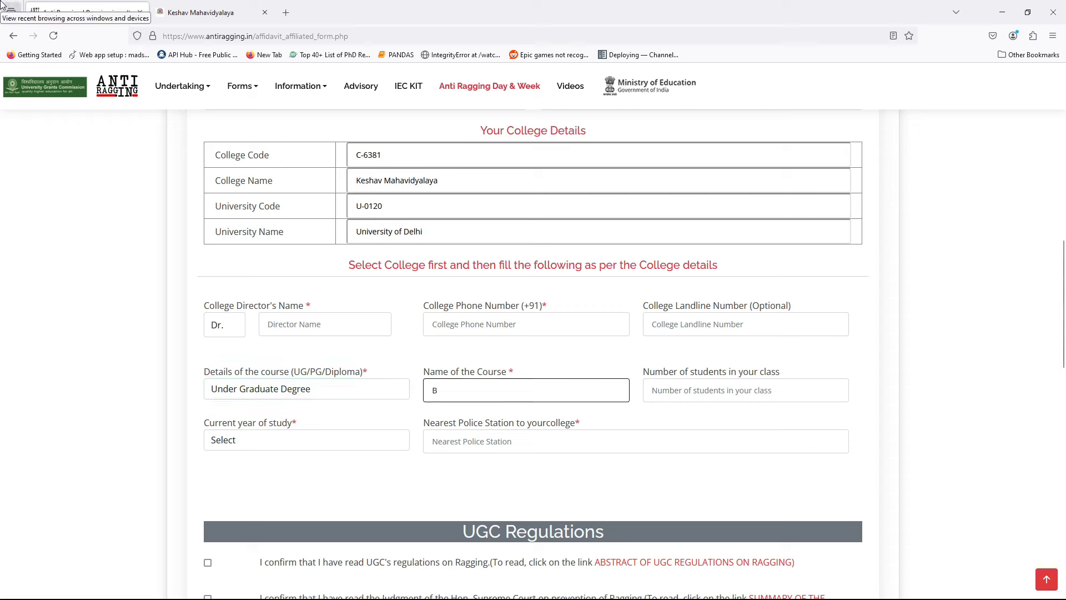
{"action": "type", "text": ".Sc. (Hons.) Computer Science"}
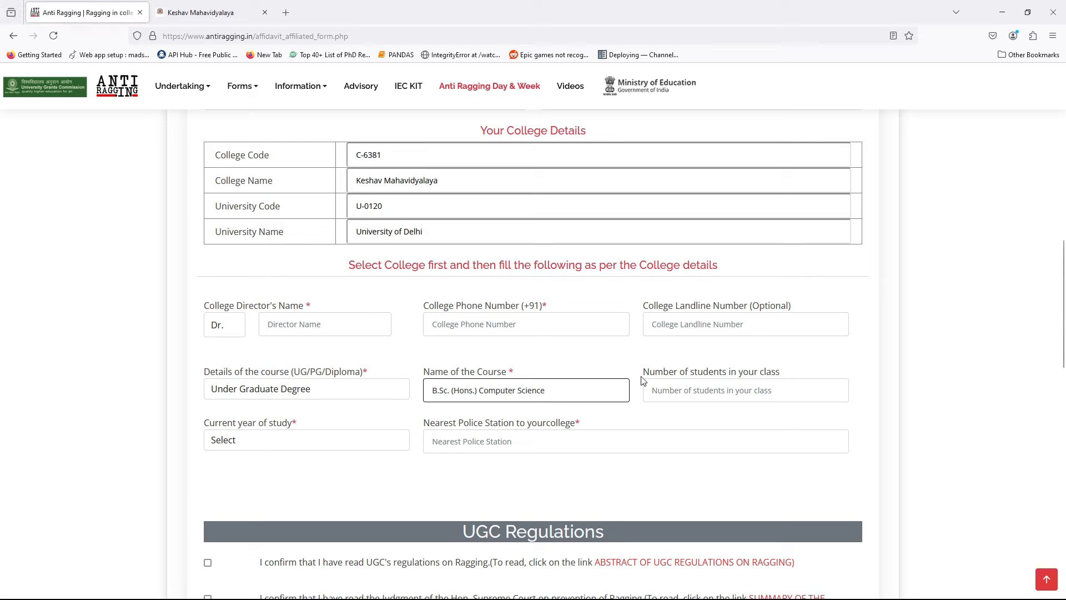
{"action": "left_click_drag", "start_coordinate": [644, 375], "coordinate": [796, 373]}
{"action": "left_click", "coordinate": [805, 367]}
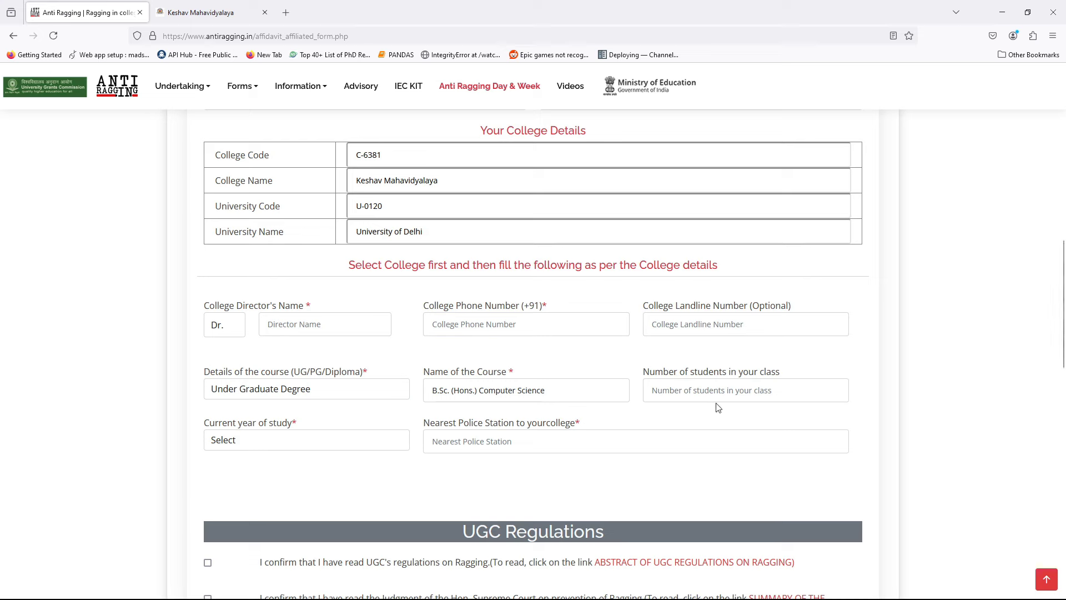
Set the current year of study to 1 and move to the Nearest Police Station field
{"action": "left_click", "coordinate": [272, 435]}
{"action": "left_click", "coordinate": [216, 477]}
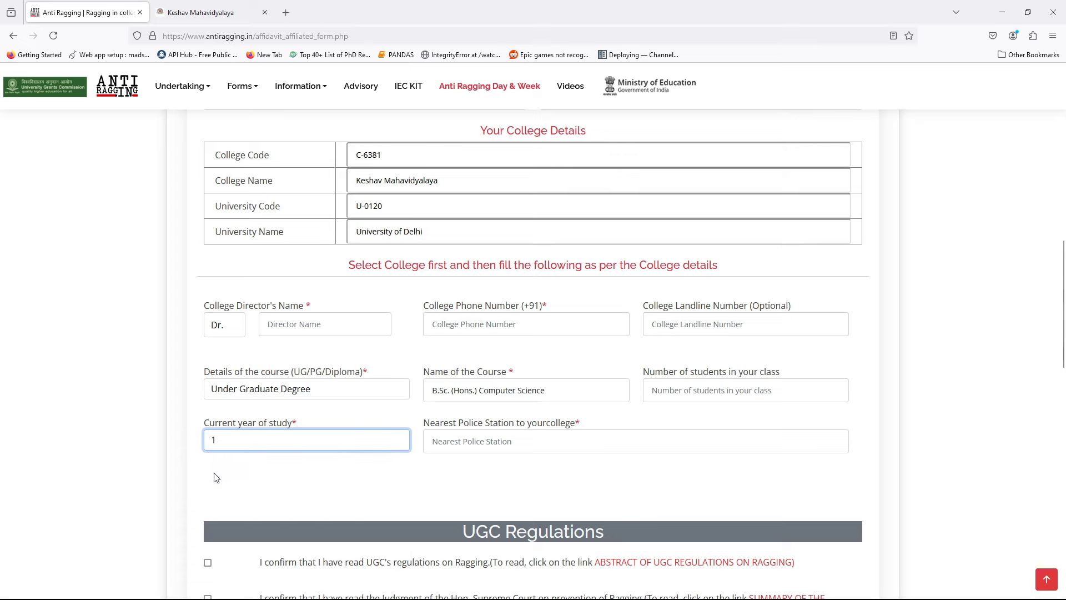
{"action": "scroll", "coordinate": [139, 475], "scroll_direction": "down", "scroll_amount": 2}
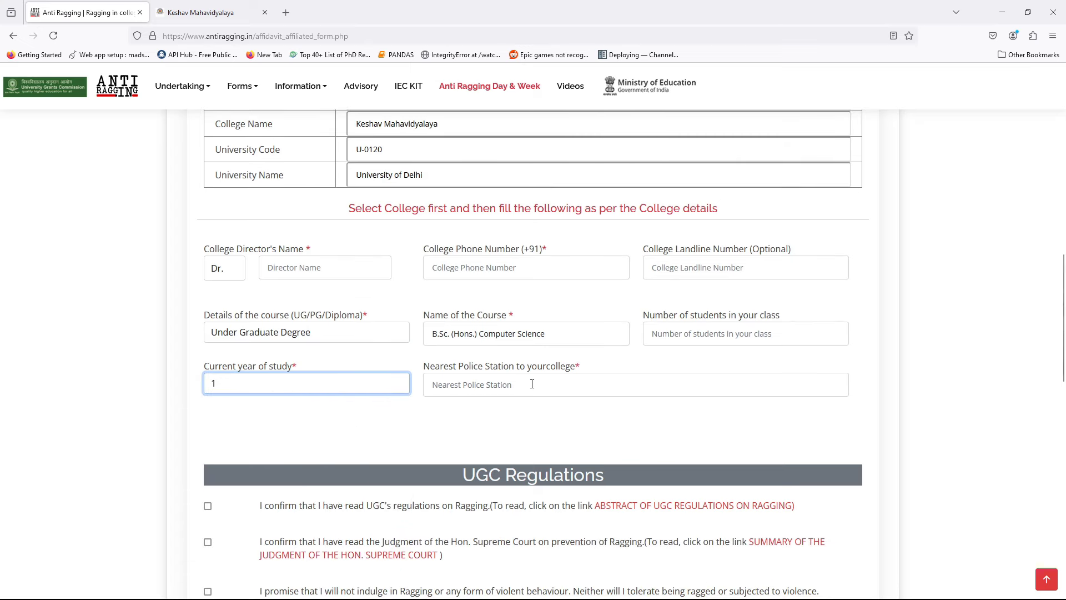
{"action": "left_click", "coordinate": [532, 384]}
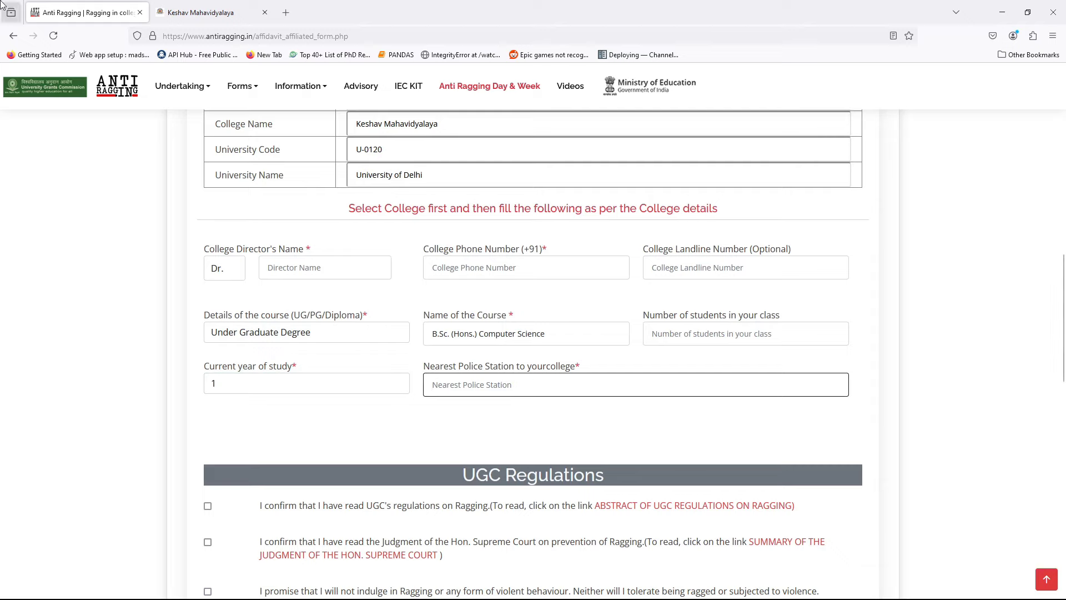
Glance at the college website tab, then open and close an extra blank tab to return to the form
{"action": "left_click", "coordinate": [161, 9]}
{"action": "left_click", "coordinate": [102, 6]}
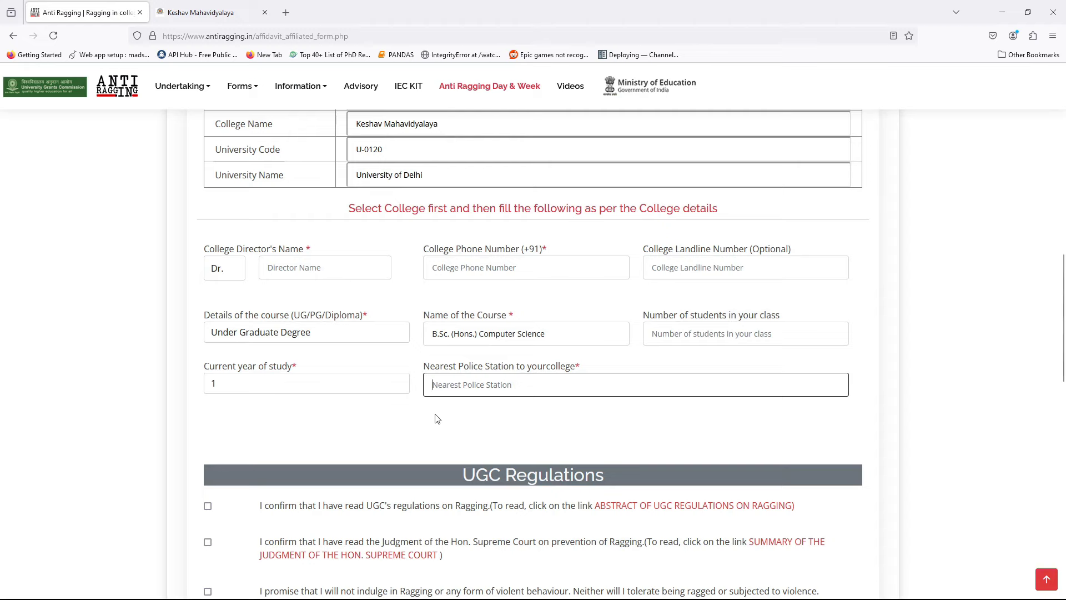
{"action": "double_click", "coordinate": [303, 6]}
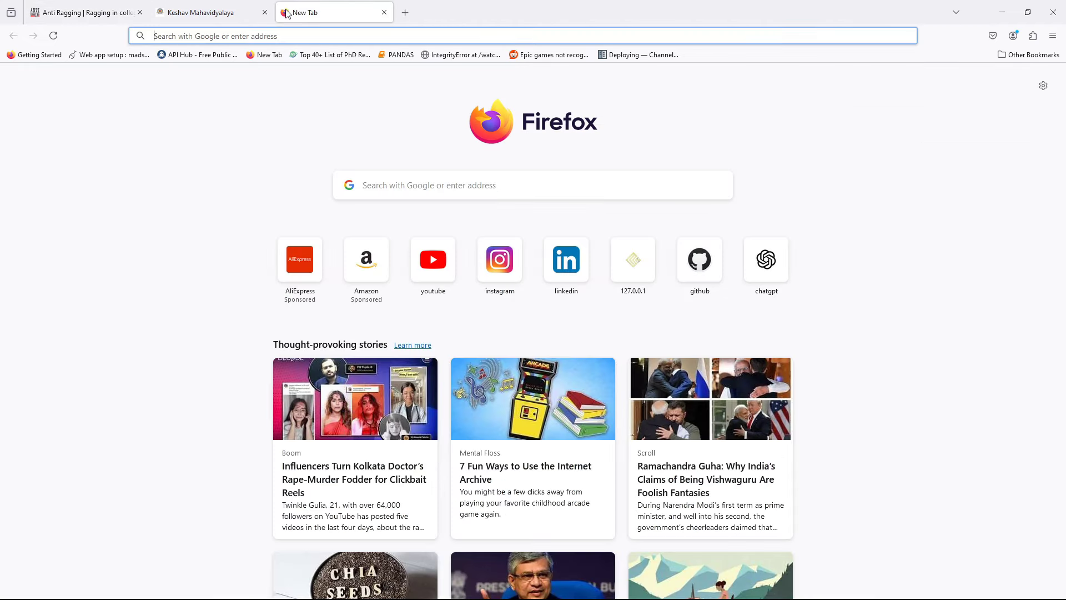
{"action": "left_click", "coordinate": [390, 11]}
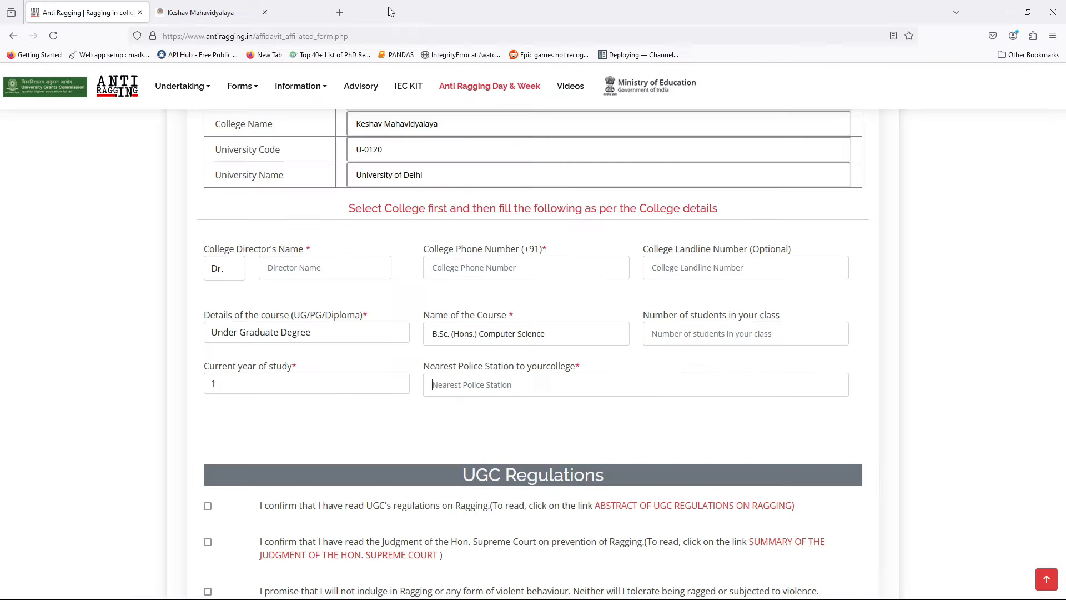
Tick all five UGC Regulations declaration checkboxes
{"action": "left_click", "coordinate": [112, 313]}
{"action": "scroll", "coordinate": [111, 311], "scroll_direction": "down", "scroll_amount": 4}
{"action": "scroll", "coordinate": [111, 311], "scroll_direction": "up", "scroll_amount": 3}
{"action": "scroll", "coordinate": [626, 314], "scroll_direction": "down", "scroll_amount": 1}
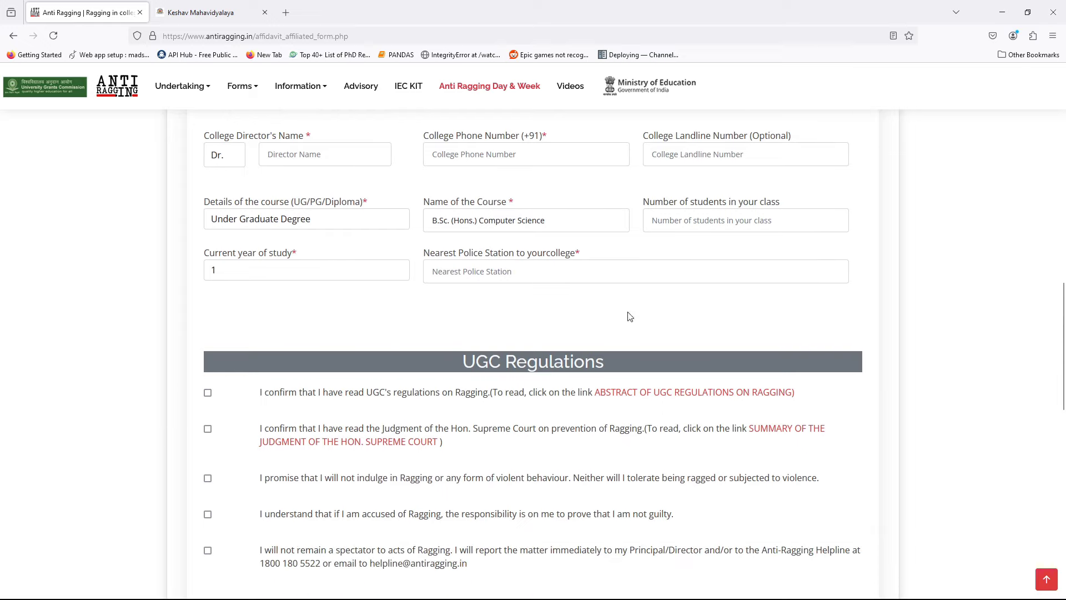
{"action": "scroll", "coordinate": [473, 303], "scroll_direction": "down", "scroll_amount": 2}
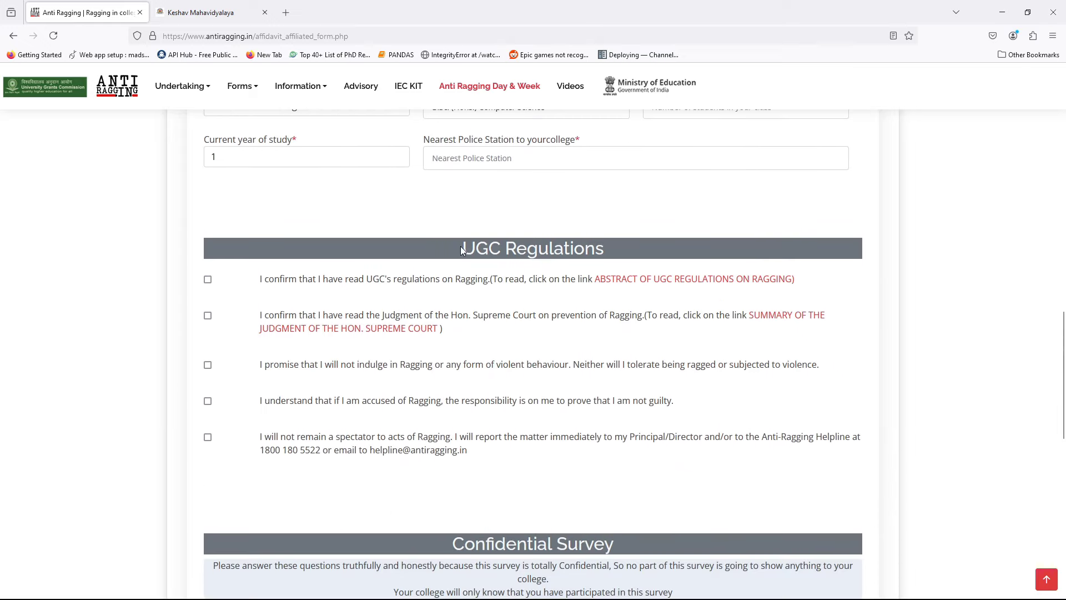
{"action": "left_click_drag", "start_coordinate": [461, 247], "coordinate": [628, 257]}
{"action": "left_click", "coordinate": [625, 256]}
{"action": "left_click", "coordinate": [208, 280]}
{"action": "left_click", "coordinate": [208, 315]}
{"action": "left_click", "coordinate": [208, 364]}
{"action": "left_click", "coordinate": [208, 401]}
{"action": "left_click", "coordinate": [209, 438]}
{"action": "scroll", "coordinate": [124, 426], "scroll_direction": "down", "scroll_amount": 4}
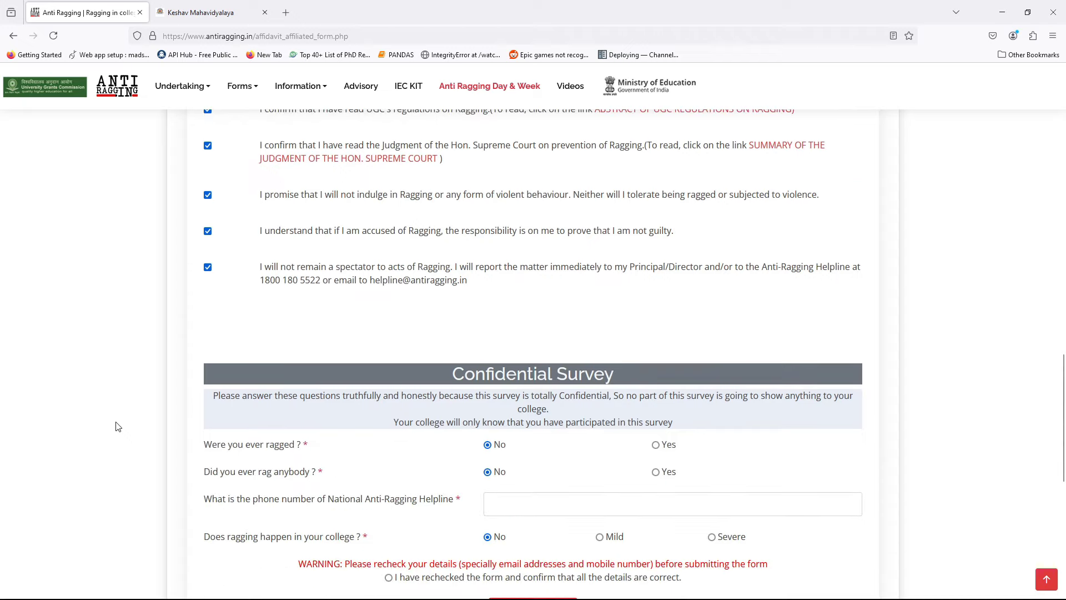
{"action": "left_click_drag", "start_coordinate": [451, 317], "coordinate": [614, 318]}
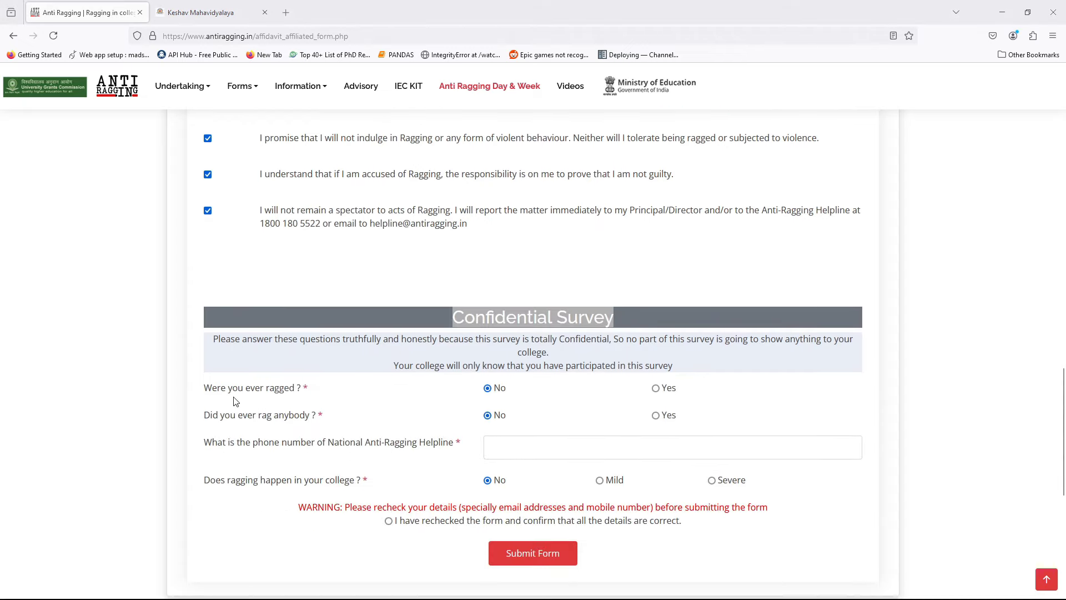
{"action": "left_click", "coordinate": [499, 390]}
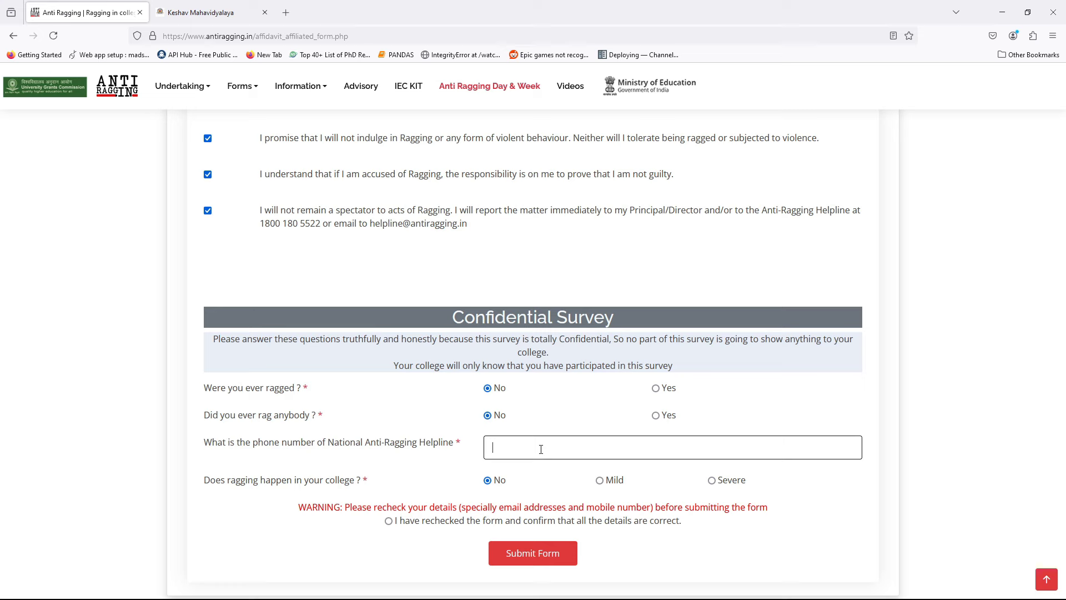
{"action": "left_click_drag", "start_coordinate": [328, 442], "coordinate": [454, 444]}
{"action": "left_click", "coordinate": [438, 479]}
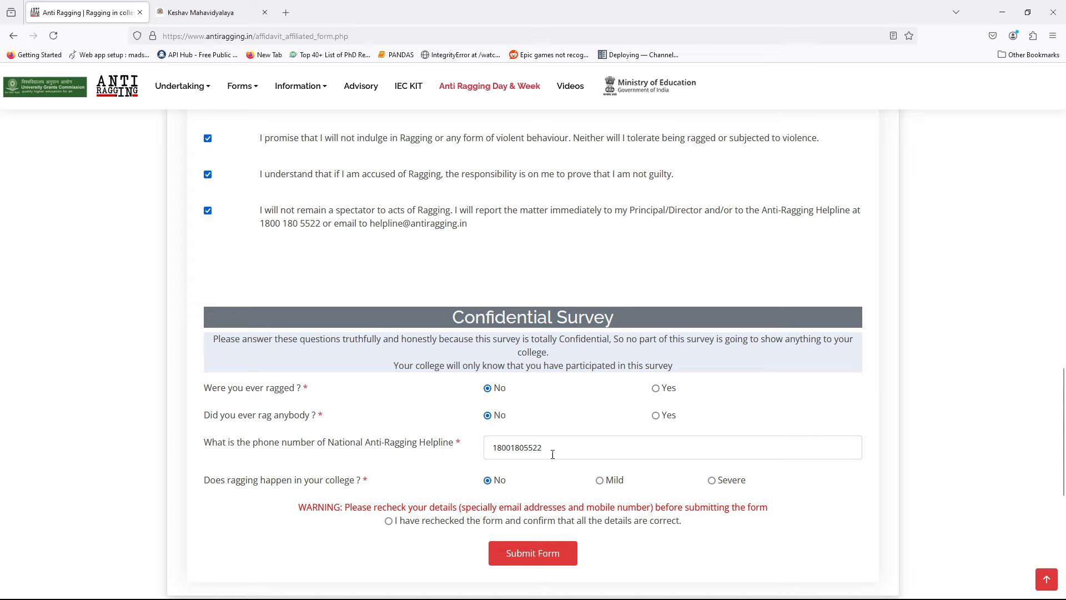
{"action": "scroll", "coordinate": [251, 434], "scroll_direction": "down", "scroll_amount": 1}
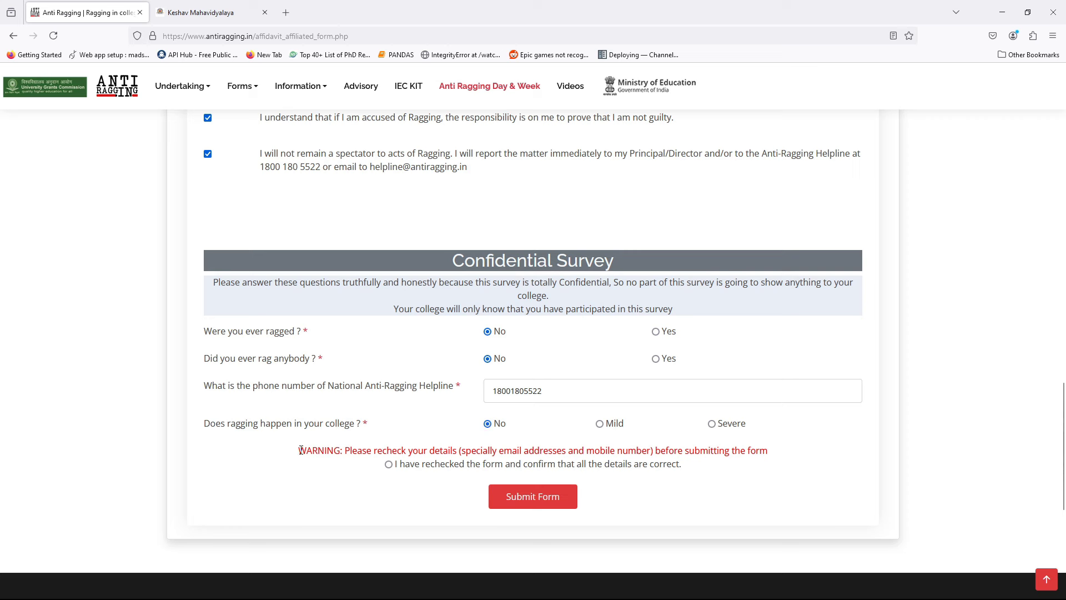
{"action": "left_click_drag", "start_coordinate": [301, 451], "coordinate": [782, 459]}
{"action": "left_click", "coordinate": [783, 458]}
Mark the 'I have rechecked the form' option and submit the undertaking form
{"action": "scroll", "coordinate": [390, 504], "scroll_direction": "up", "scroll_amount": 20}
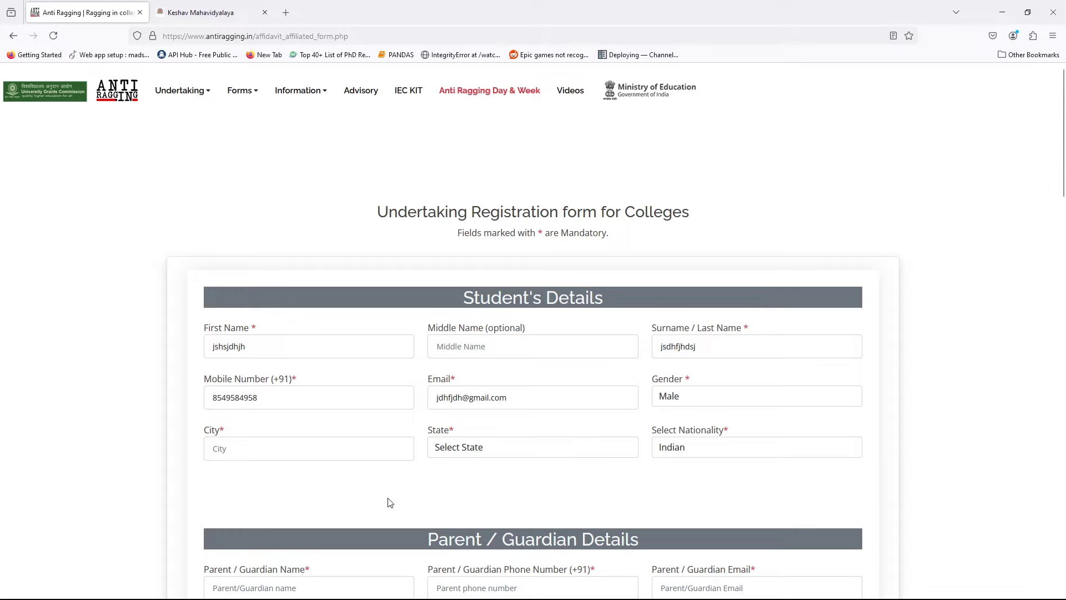
{"action": "scroll", "coordinate": [382, 466], "scroll_direction": "down", "scroll_amount": 6}
{"action": "scroll", "coordinate": [382, 466], "scroll_direction": "down", "scroll_amount": 10}
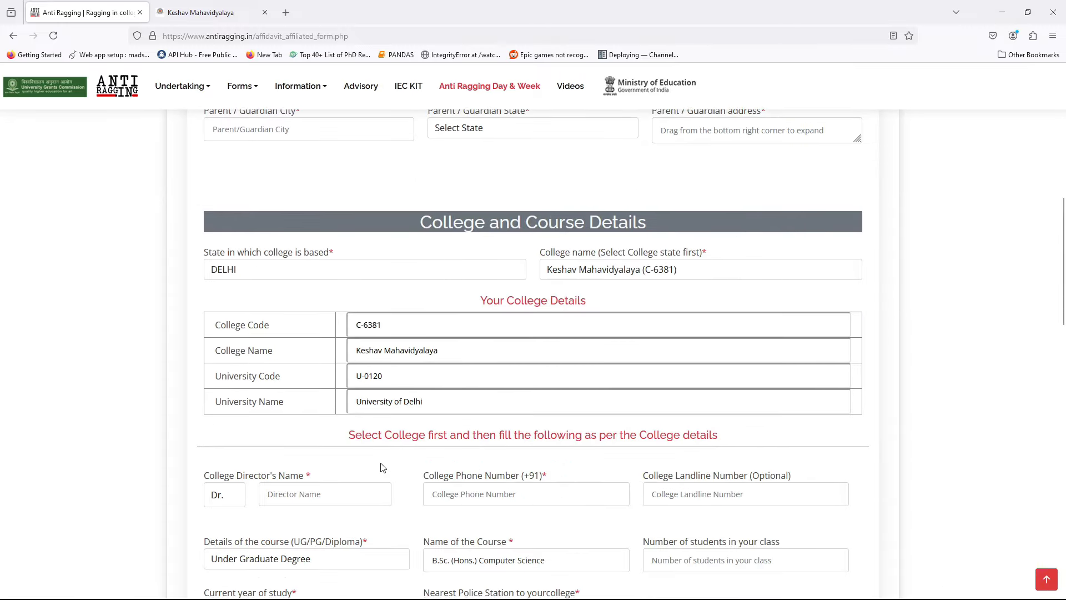
{"action": "scroll", "coordinate": [382, 466], "scroll_direction": "down", "scroll_amount": 6}
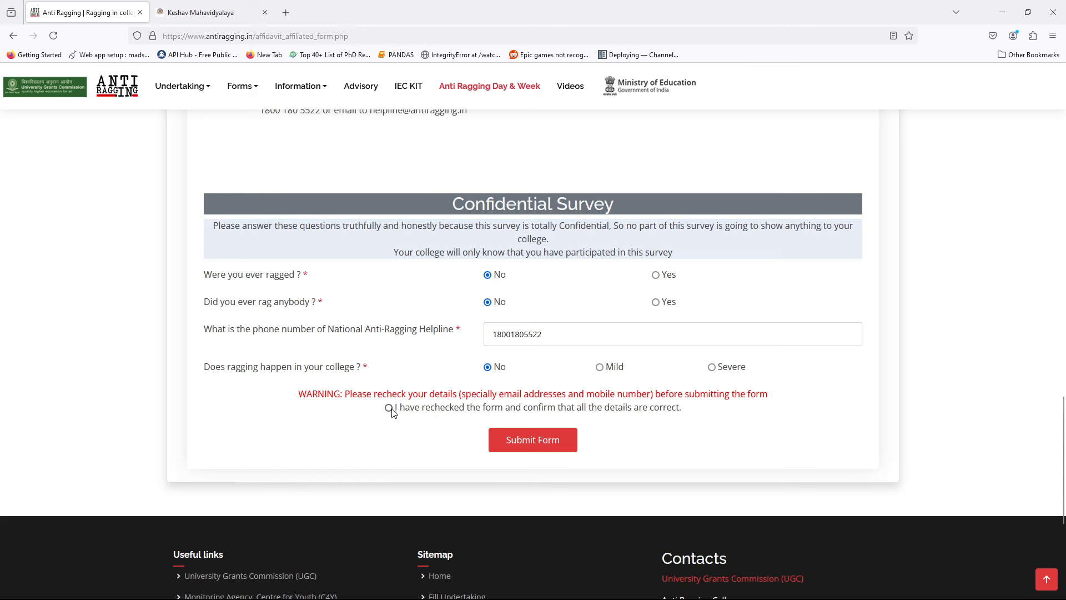
{"action": "left_click", "coordinate": [389, 408]}
{"action": "left_click", "coordinate": [532, 451]}
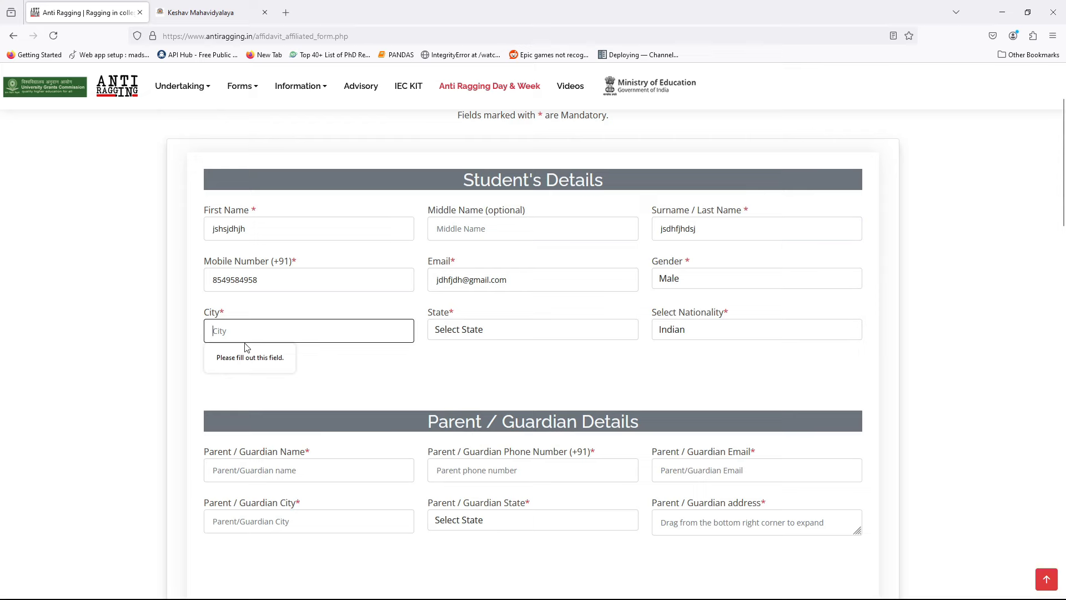
Retry the submission despite the empty City warning, then go back to the portal home page
{"action": "left_click", "coordinate": [95, 406]}
{"action": "scroll", "coordinate": [92, 405], "scroll_direction": "up", "scroll_amount": 3}
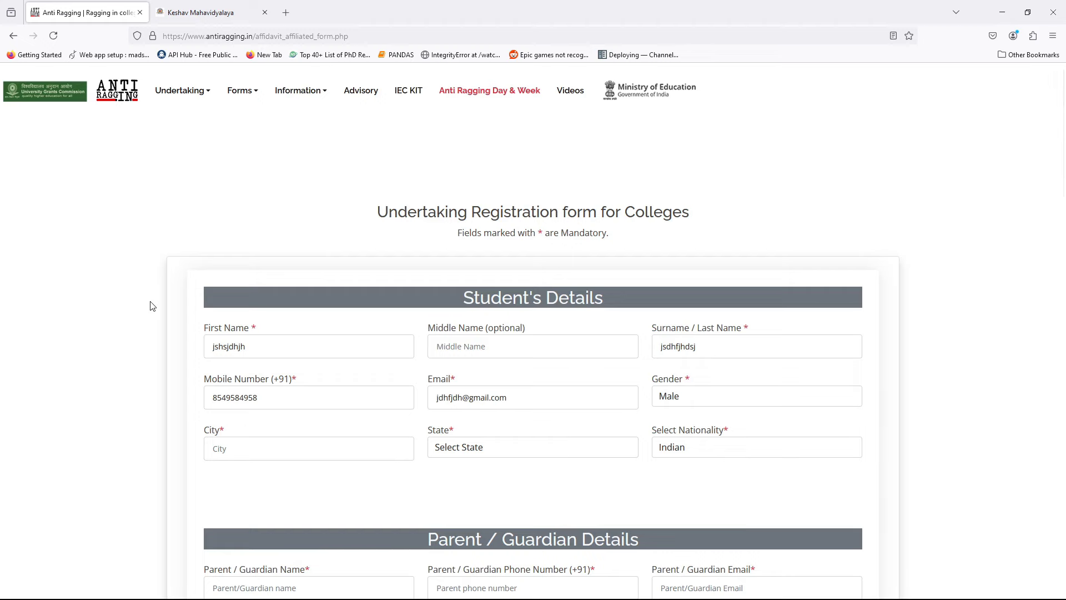
{"action": "scroll", "coordinate": [148, 366], "scroll_direction": "down", "scroll_amount": 10}
{"action": "scroll", "coordinate": [136, 373], "scroll_direction": "down", "scroll_amount": 10}
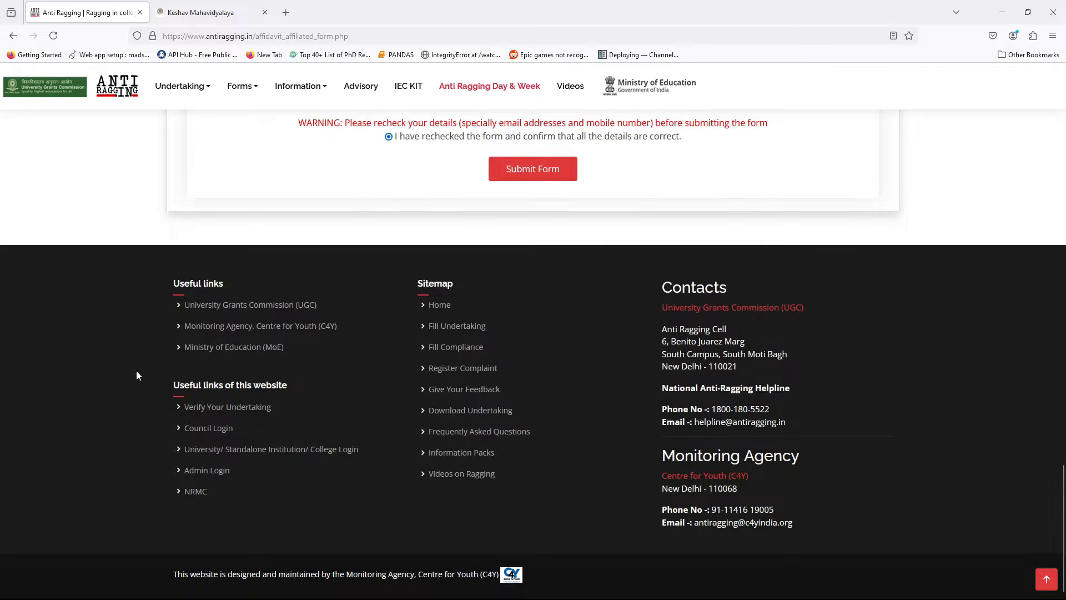
{"action": "scroll", "coordinate": [136, 372], "scroll_direction": "up", "scroll_amount": 3}
{"action": "left_click", "coordinate": [520, 342]}
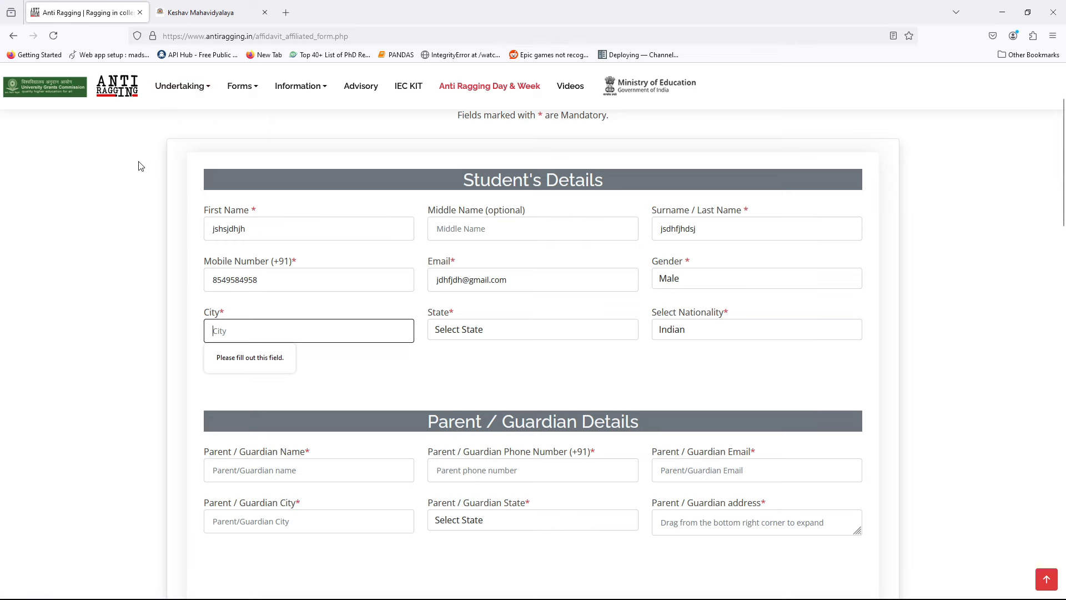
{"action": "left_click", "coordinate": [176, 93]}
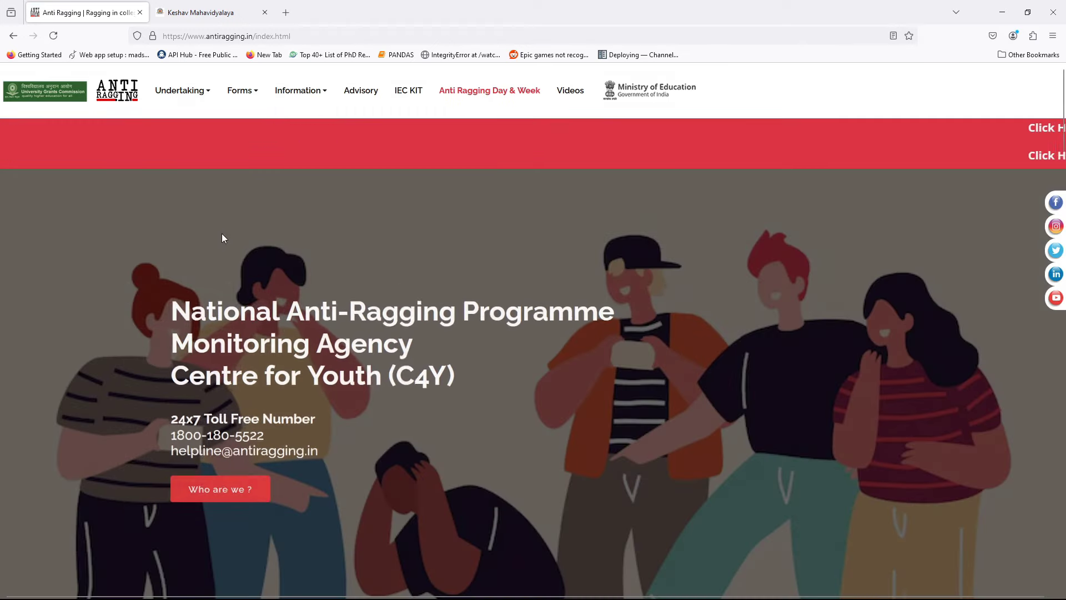
Open Undertaking > Download and paste the reference number into Reference No
{"action": "mouse_move", "coordinate": [189, 93]}
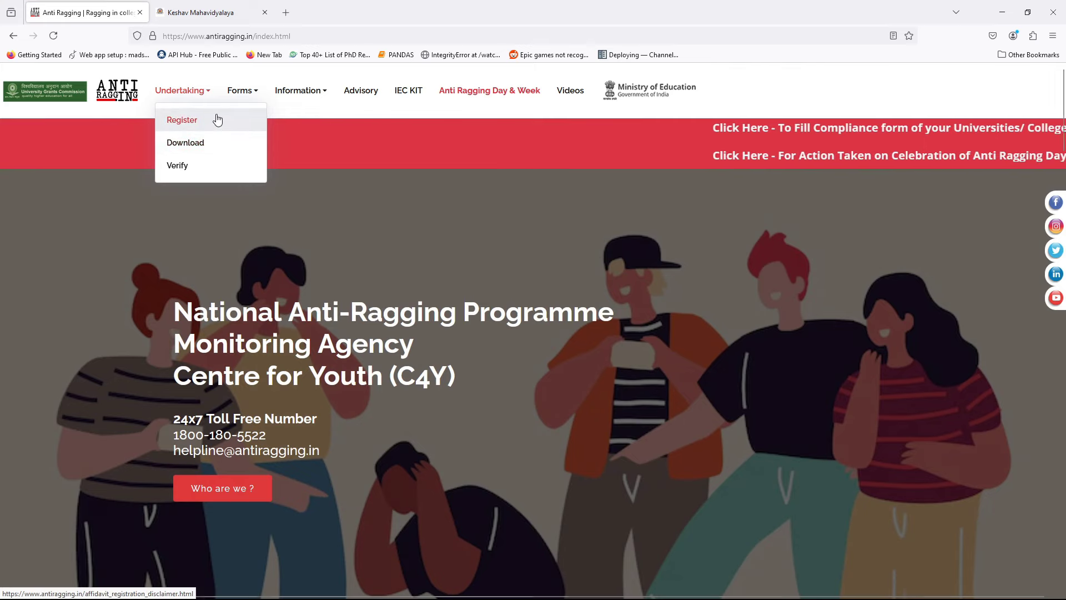
{"action": "left_click", "coordinate": [226, 139]}
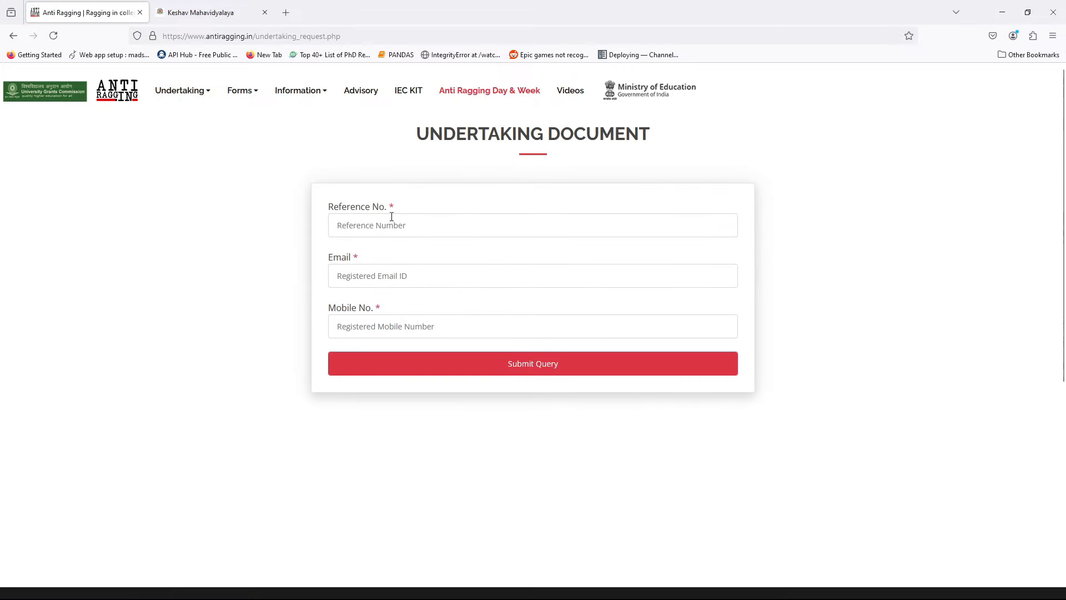
{"action": "left_click_drag", "start_coordinate": [328, 207], "coordinate": [389, 207]}
{"action": "left_click", "coordinate": [429, 227]}
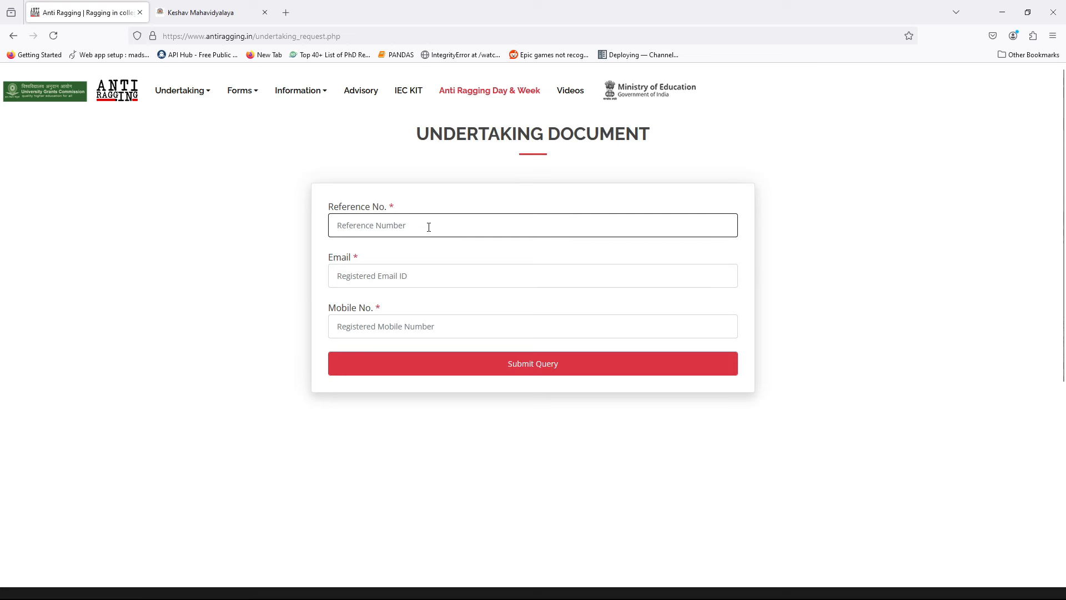
{"action": "key", "text": "ctrl+v"}
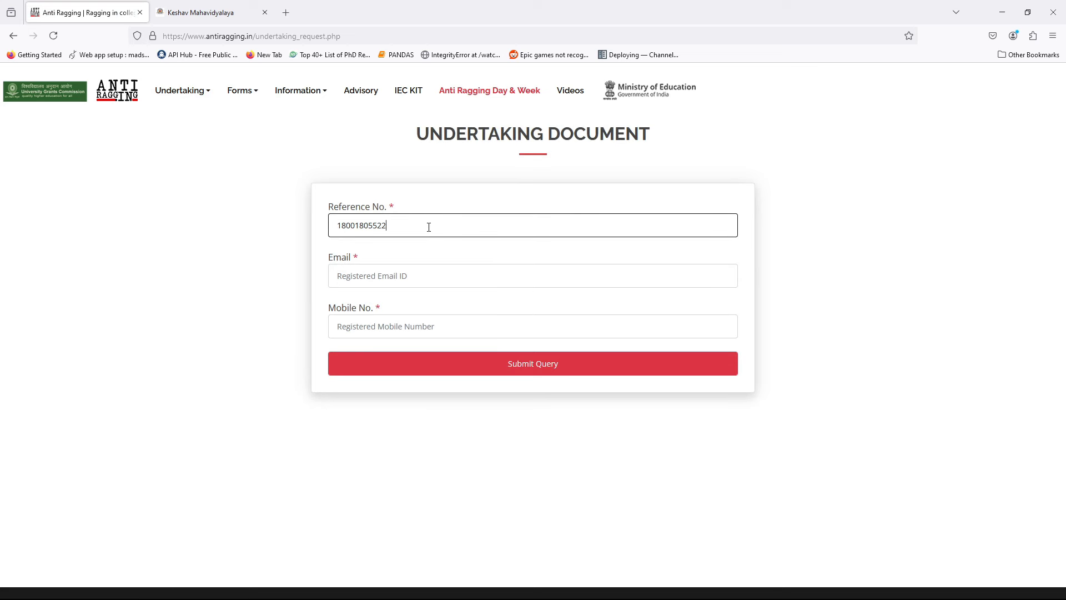
Enter the registered e-mail address and registered mobile number in the lookup form
{"action": "left_click", "coordinate": [428, 272]}
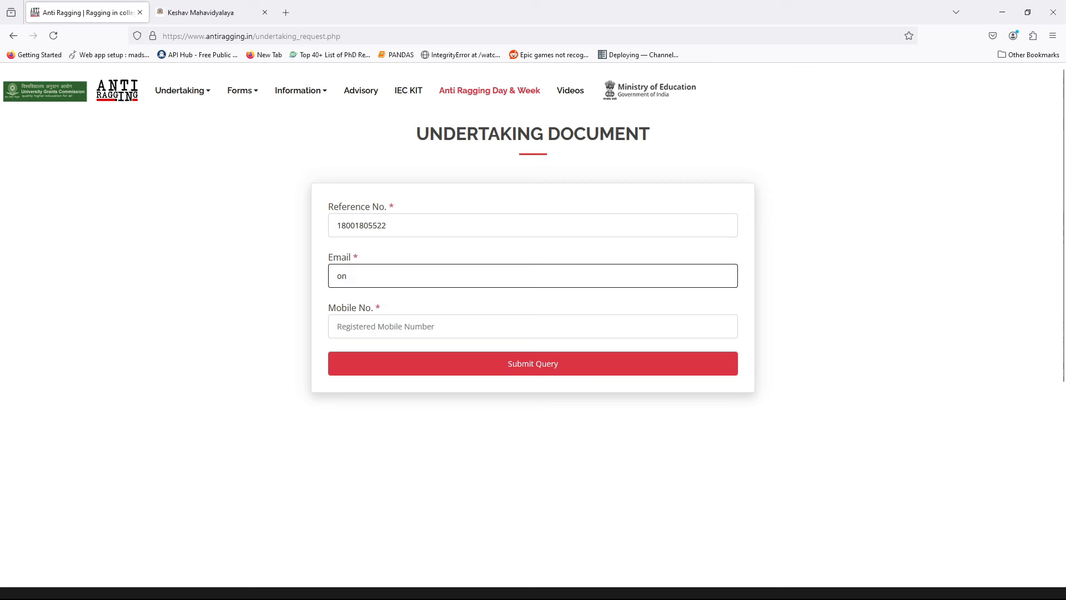
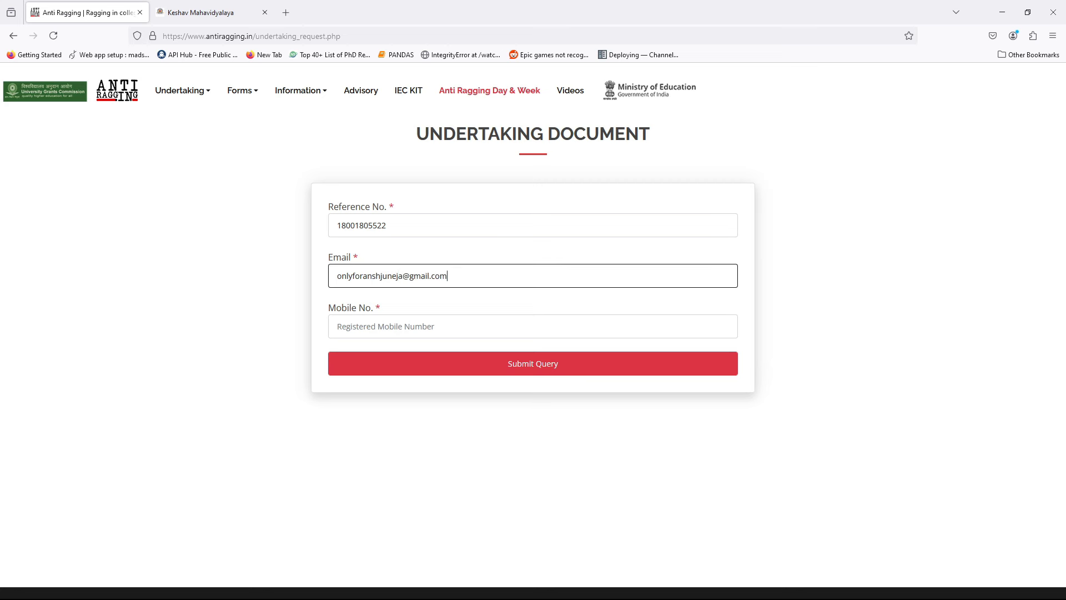
{"action": "left_click", "coordinate": [533, 326]}
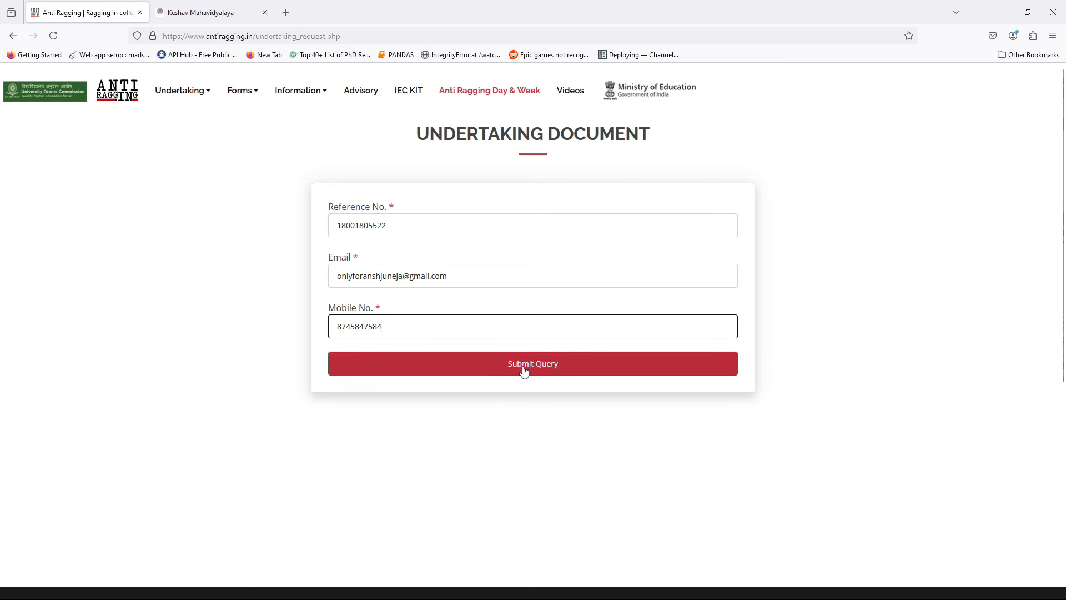
{"action": "left_click_drag", "start_coordinate": [389, 326], "coordinate": [319, 328]}
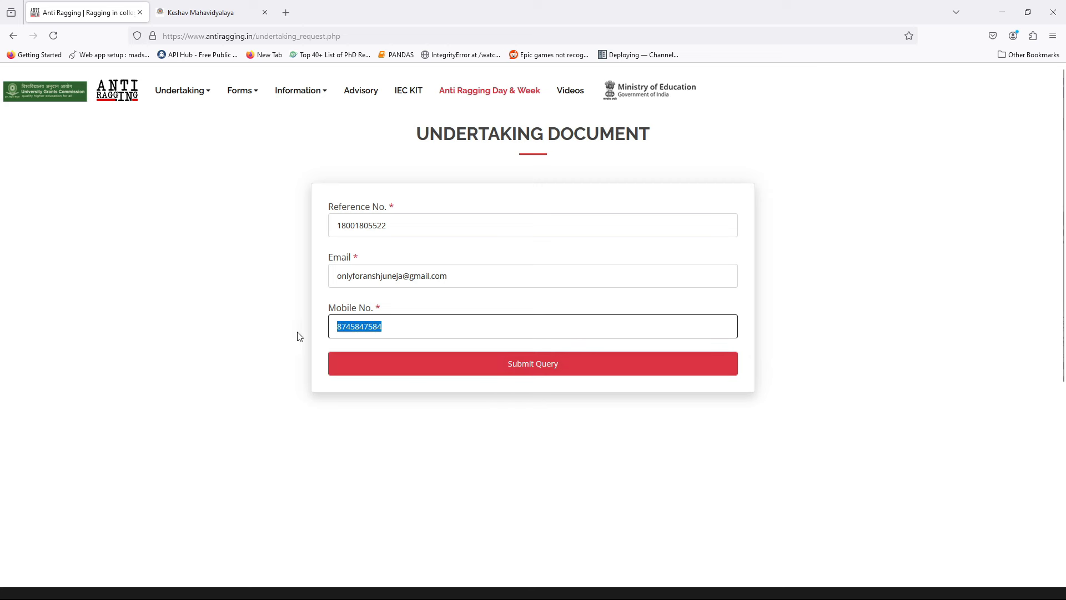
{"action": "left_click", "coordinate": [283, 342]}
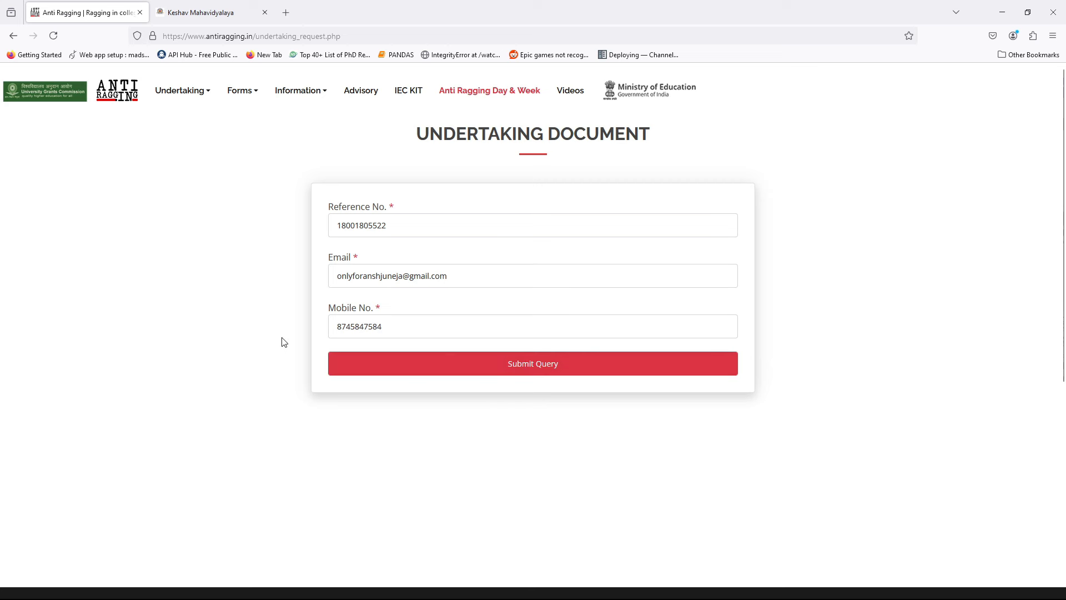
Submit the lookup, dismiss 'Nothing found for given credentials', and return to the home page
{"action": "left_click", "coordinate": [526, 368]}
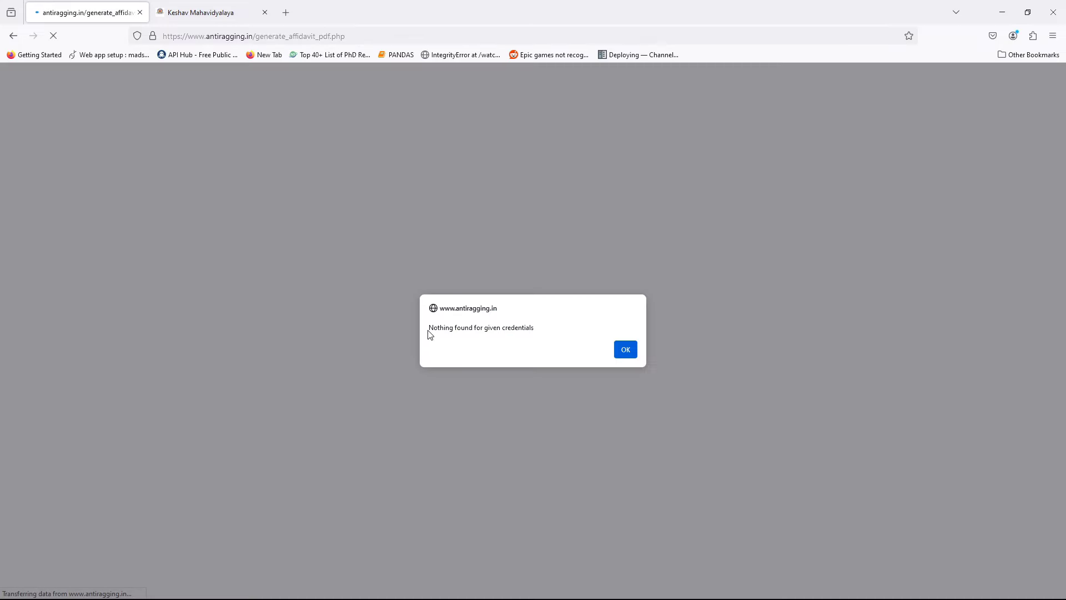
{"action": "left_click", "coordinate": [635, 351]}
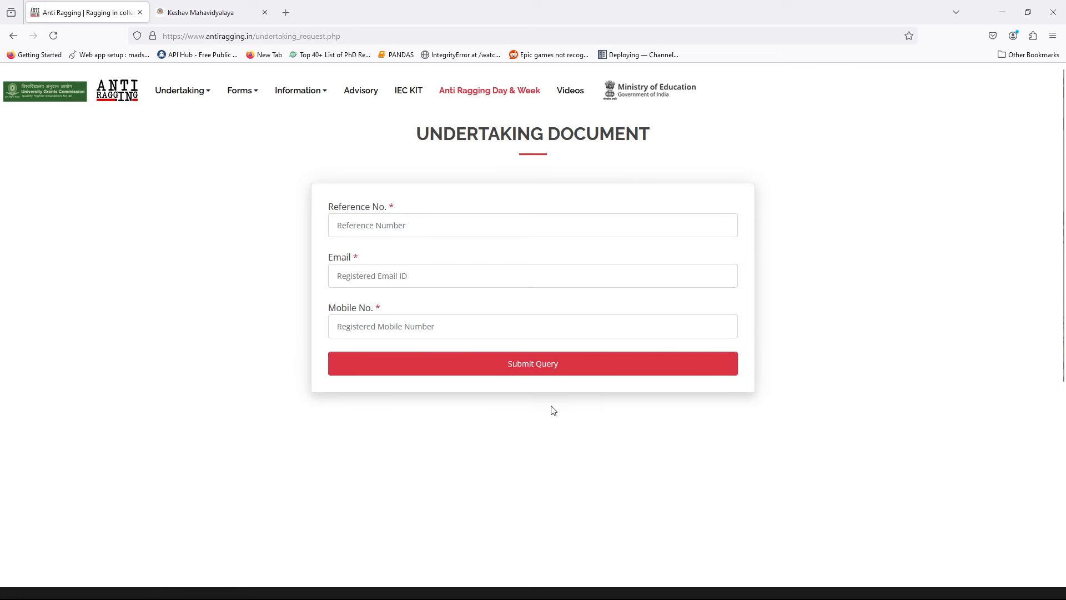
{"action": "left_click", "coordinate": [115, 100]}
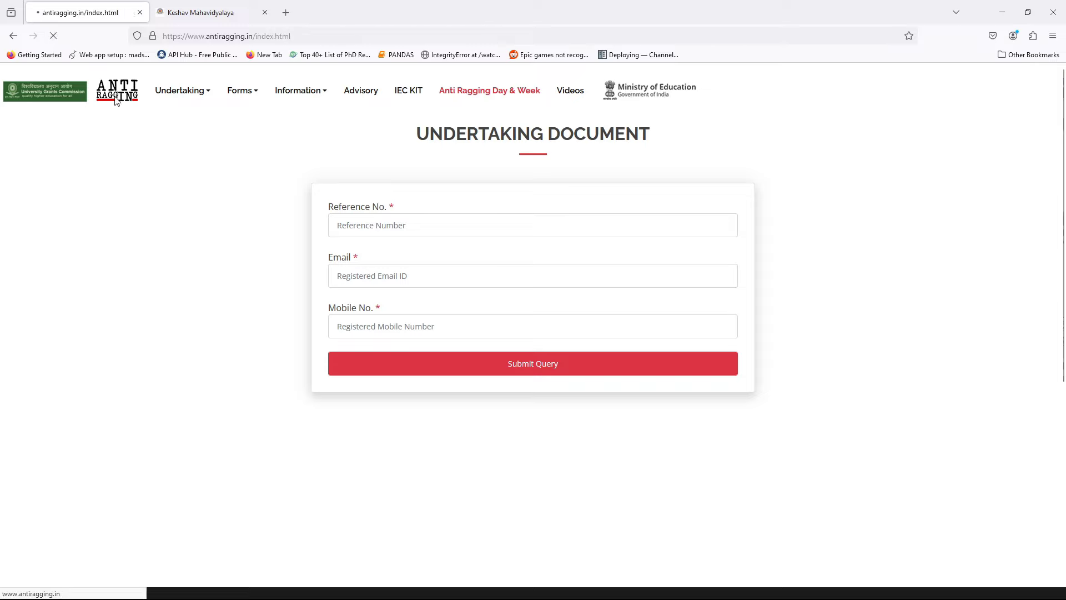